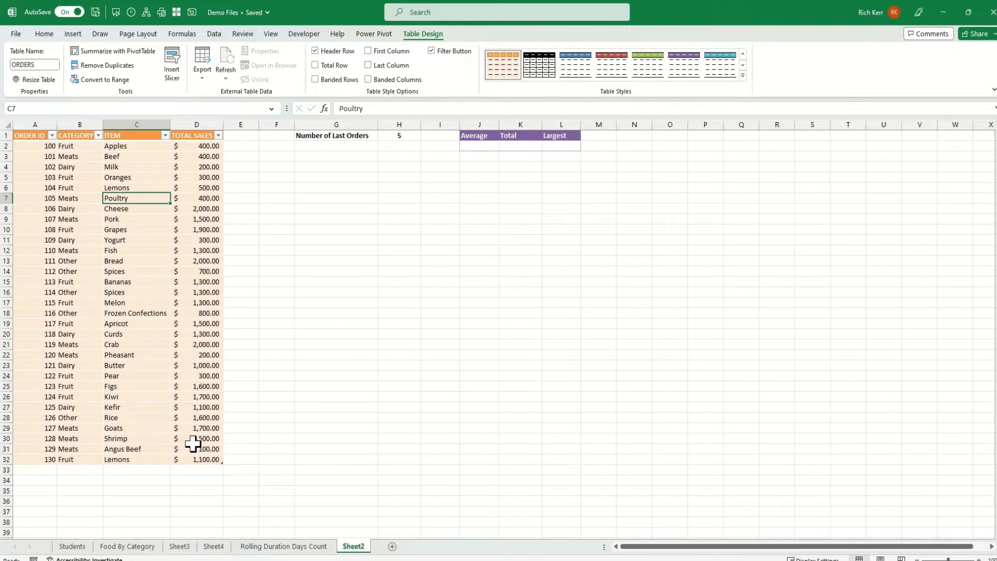
Step: Set the Number of Last Orders value in H1 to 3, and replace it with 10
left_click(406, 137)
type("3")
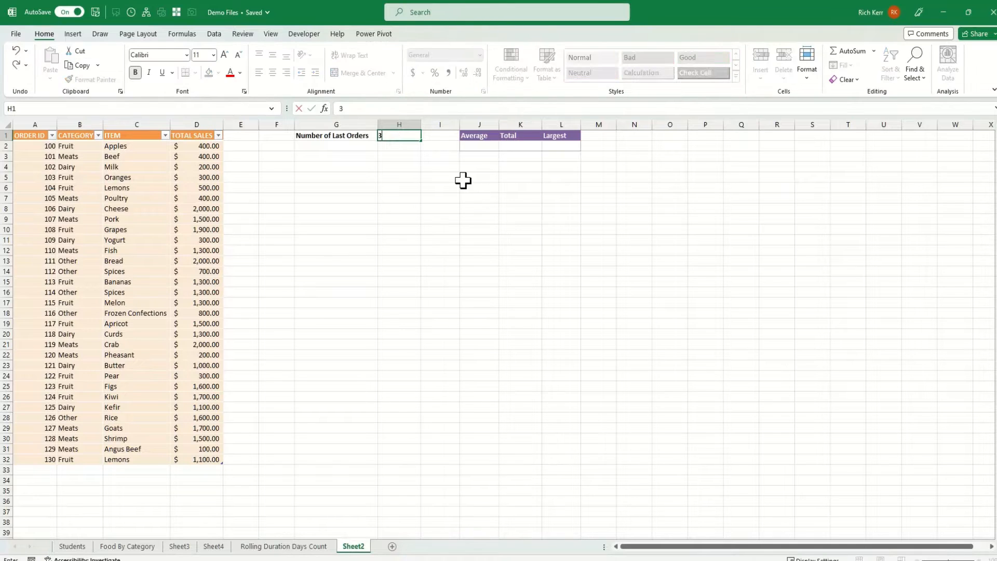
key("ctrl+Return")
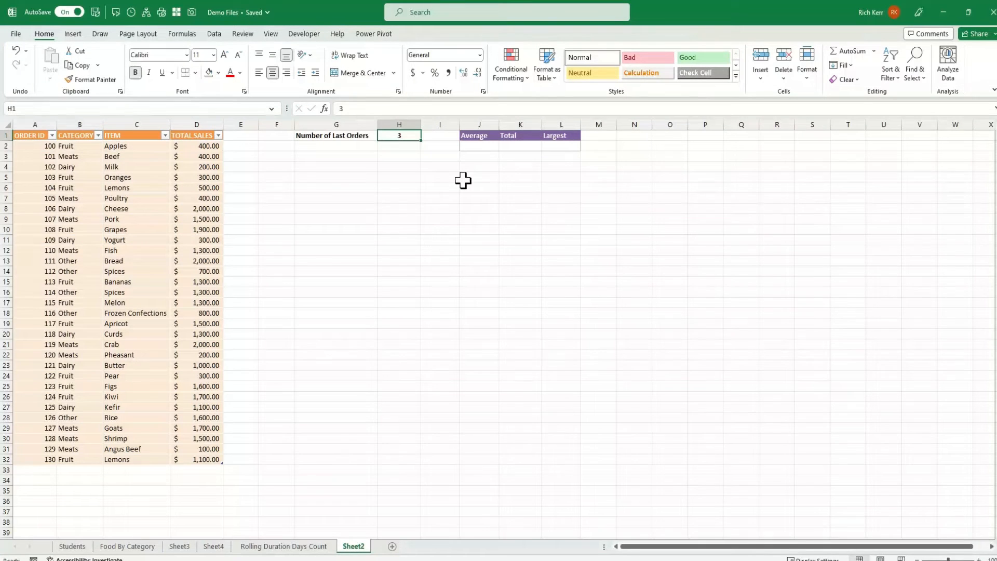
type("10")
key("Return")
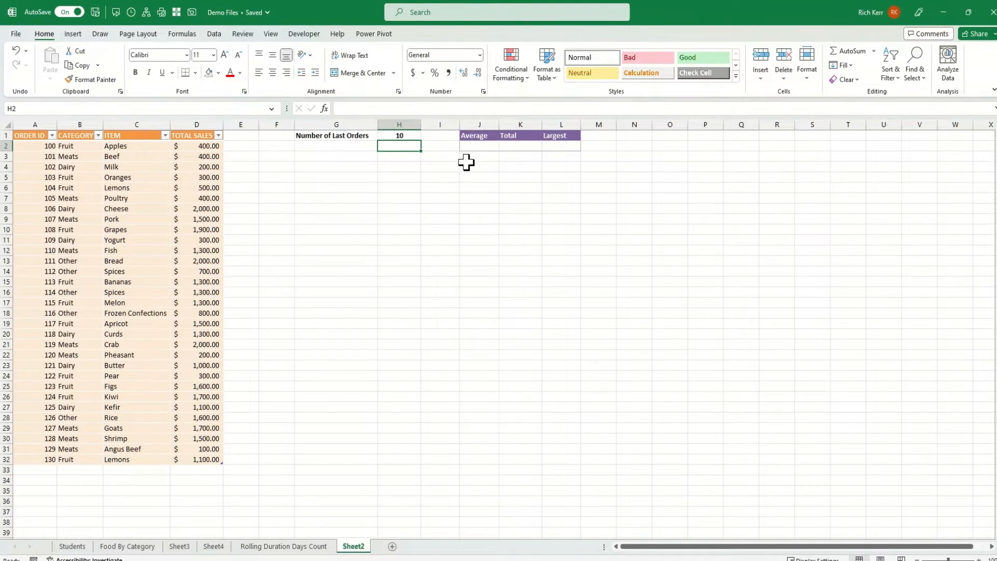
Step: Set the Number of Last Orders value in H1 to 3
left_click(346, 188)
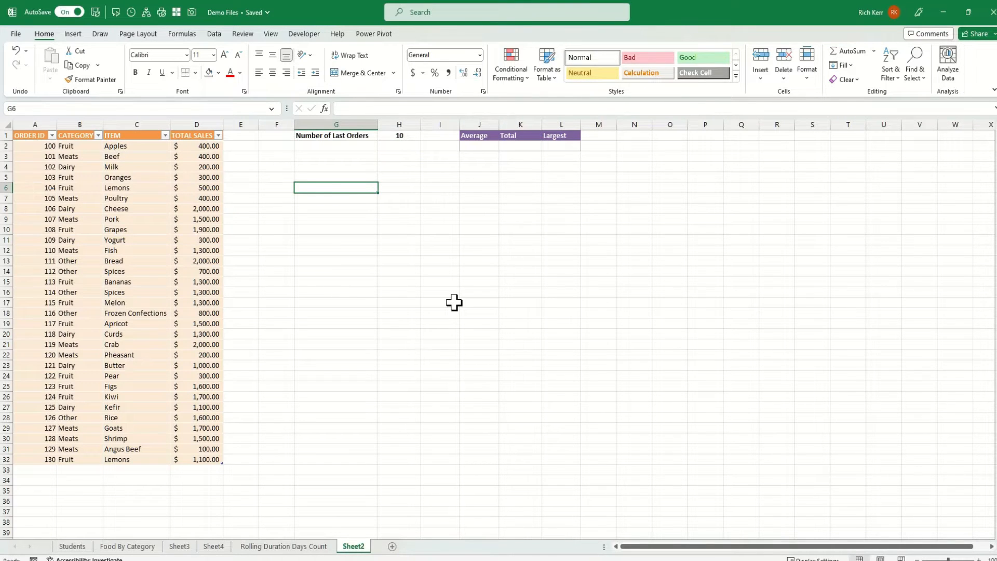
key("Up")
key("Up")
key("Up")
key("Right")
key("Up")
key("Up")
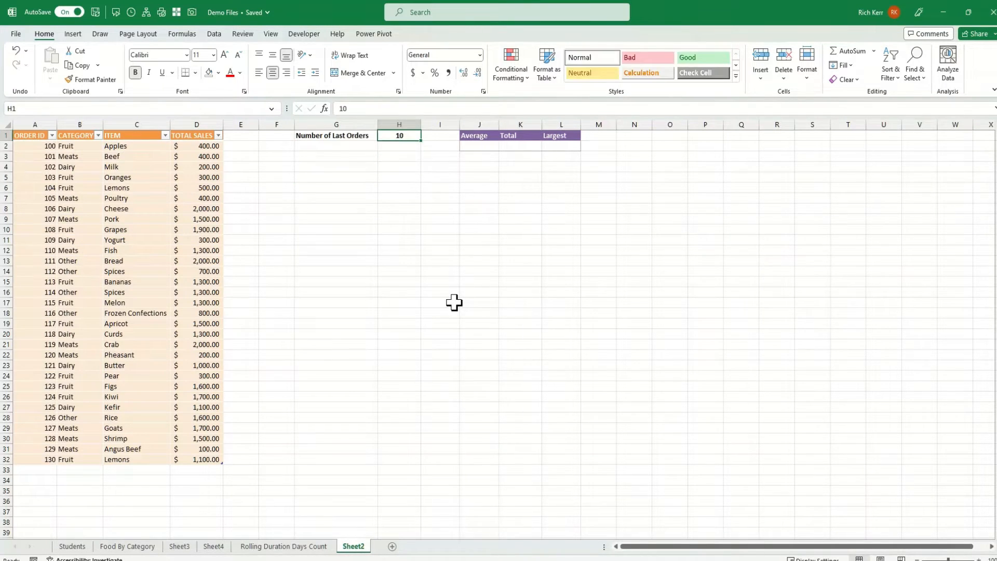
type("3")
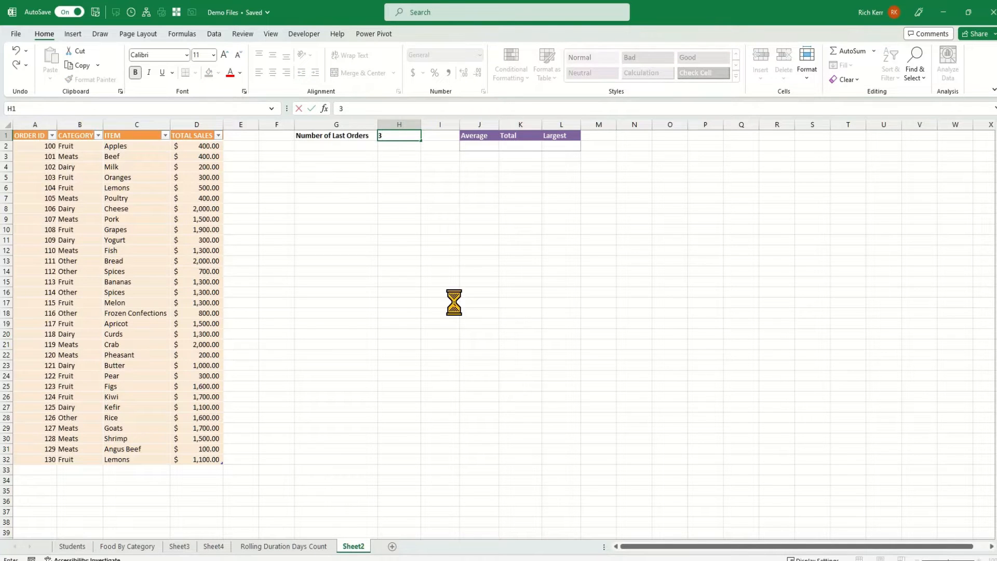
key("Down")
Step: Enter the formula =CHOOSECOLS(ORDERS,1) in cell G6 to return the first column of the ORDERS table
key("Down")
key("Down")
key("Down")
key("Down")
key("Left")
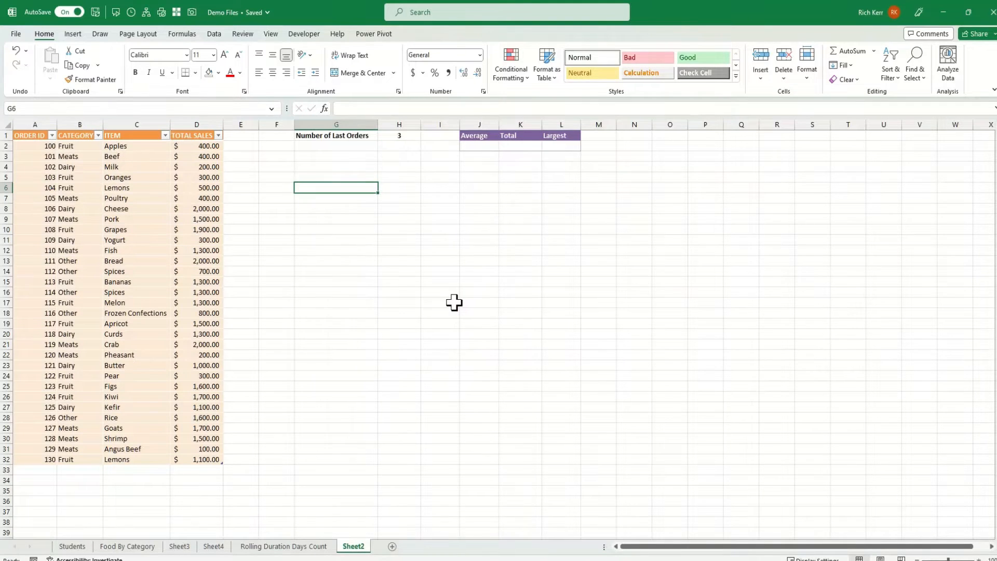
type("=")
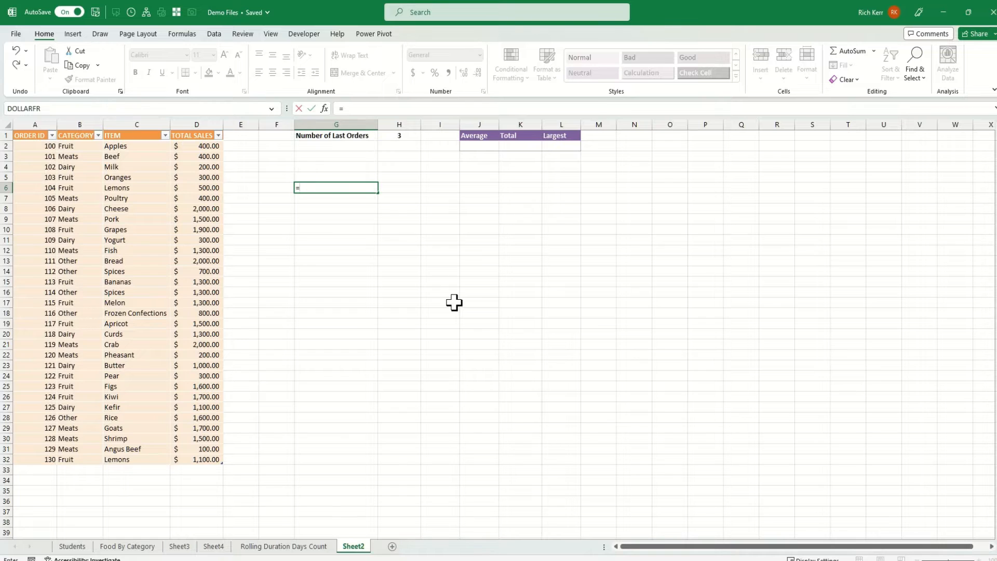
type("choosec")
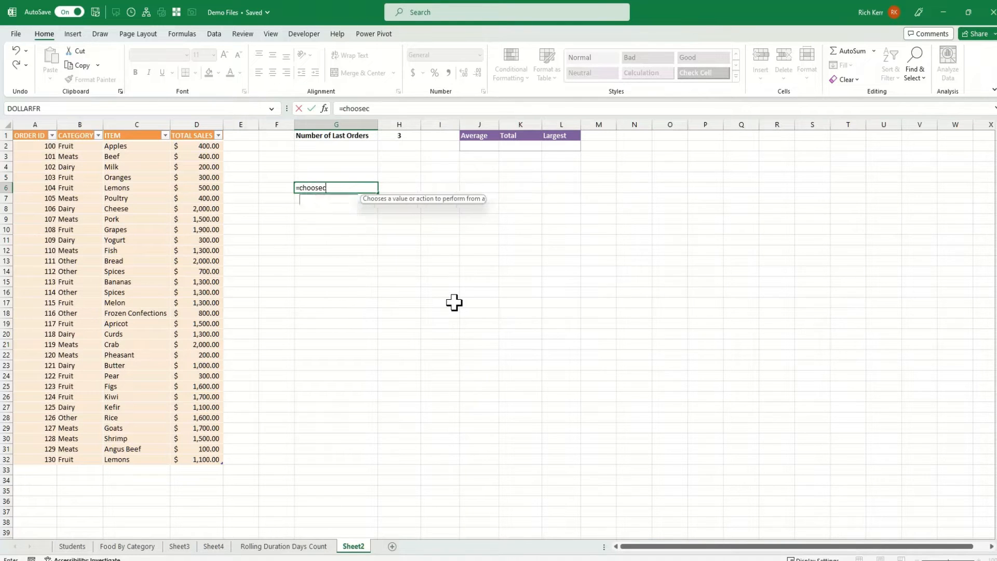
type("ols(")
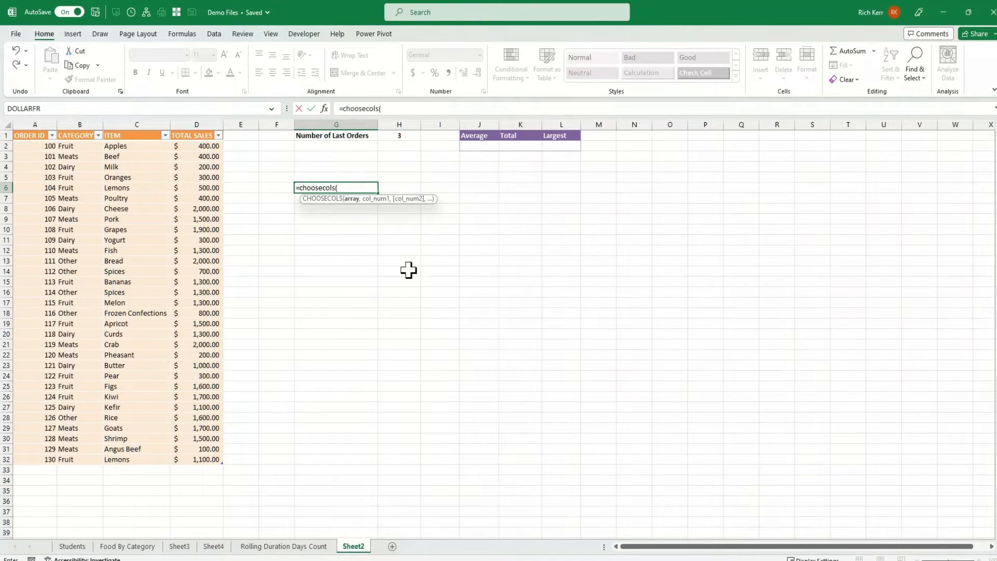
type("orders")
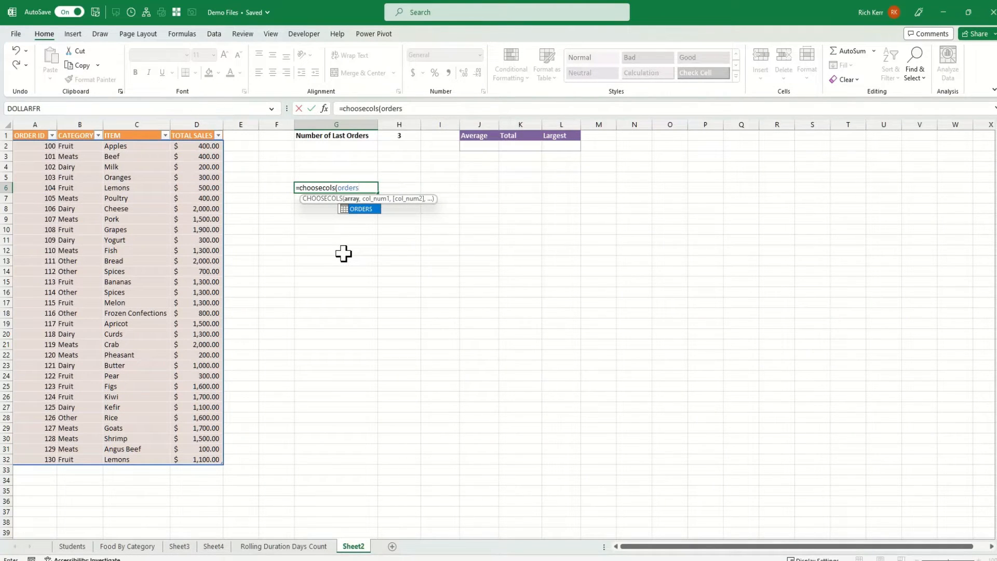
type(",")
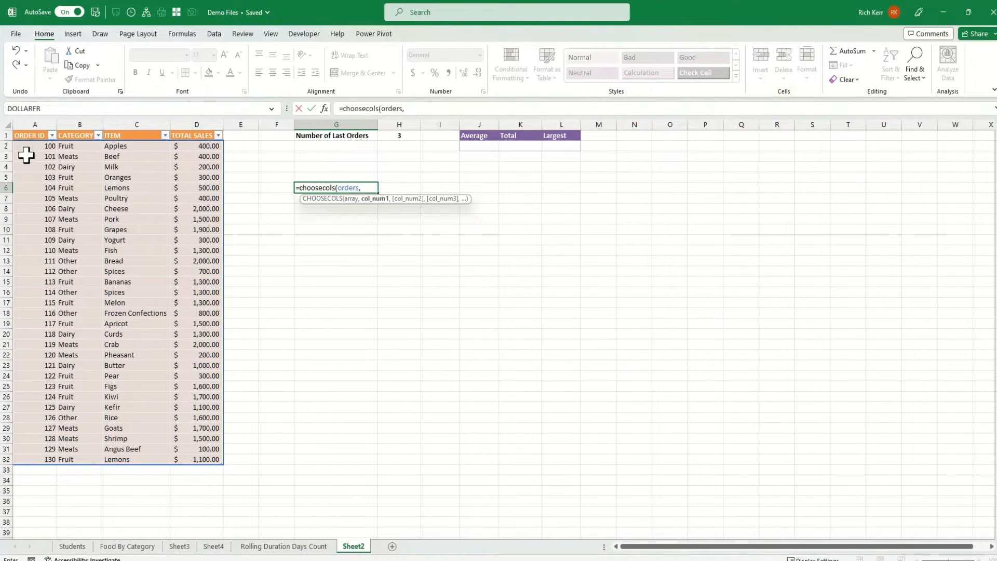
type("1)")
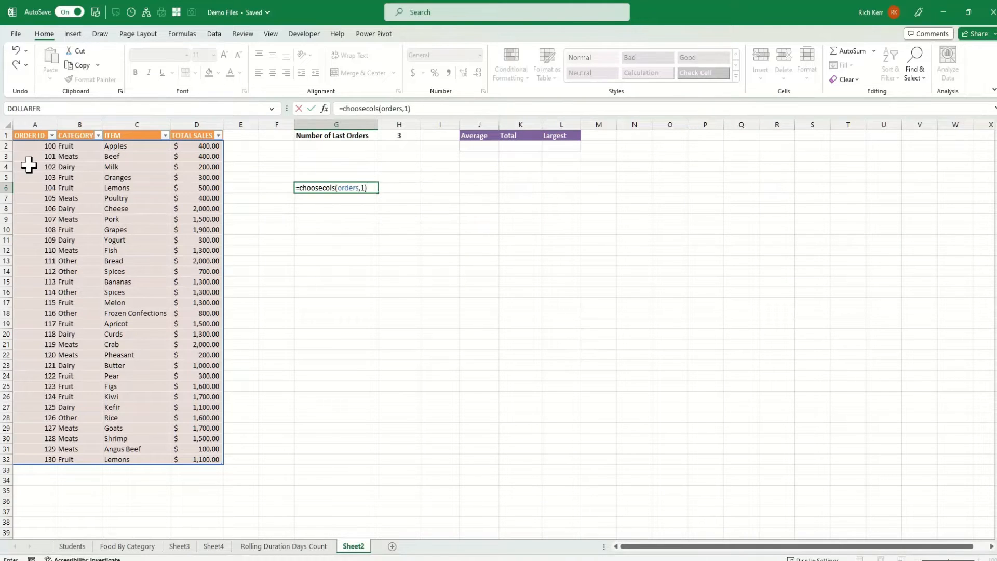
key("Return")
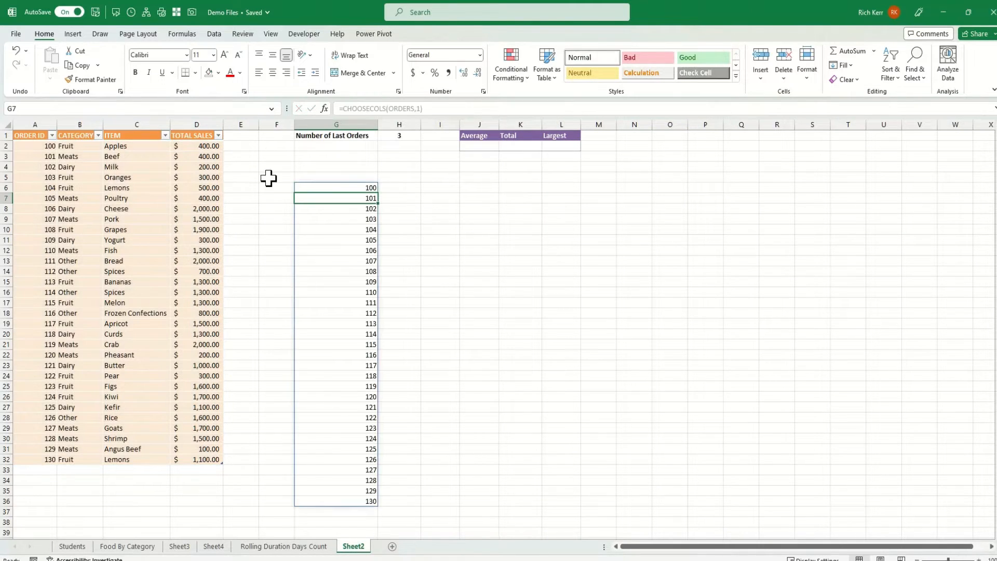
Step: Change the column number in G6's CHOOSECOLS formula to -1 to return the last column of the ORDERS table
left_click(330, 187)
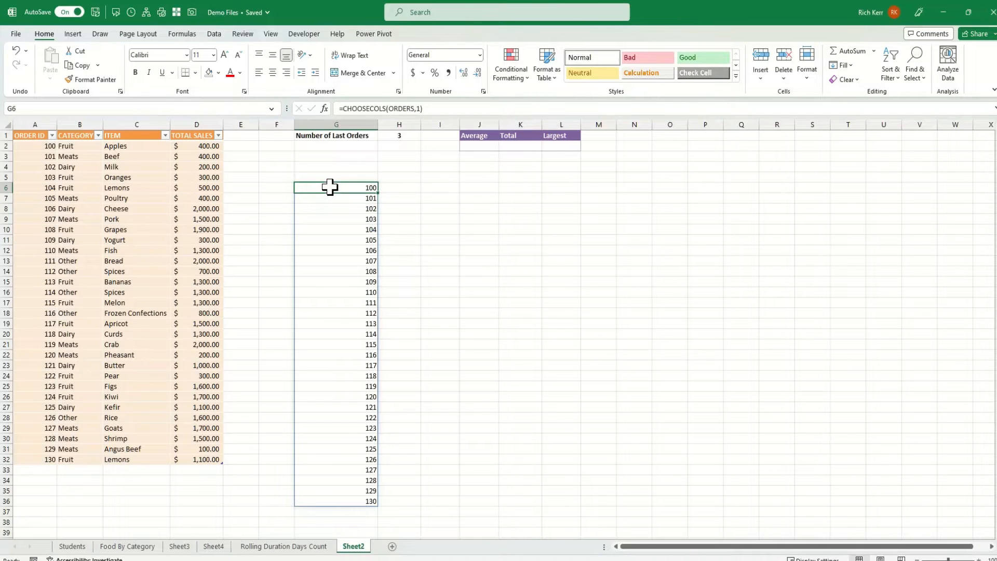
double_click(330, 187)
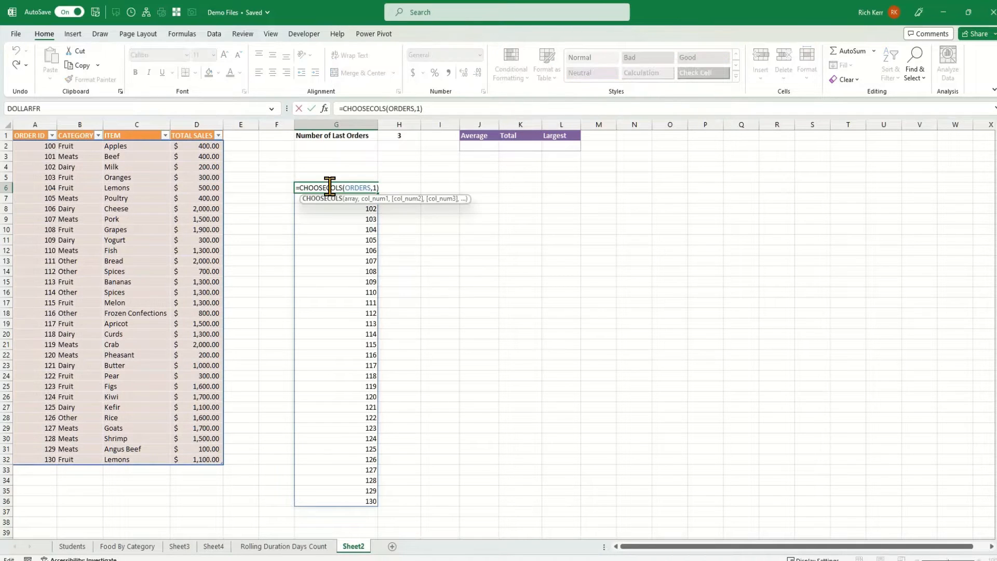
left_click(377, 187)
key("BackSpace")
type("-1")
key("Return")
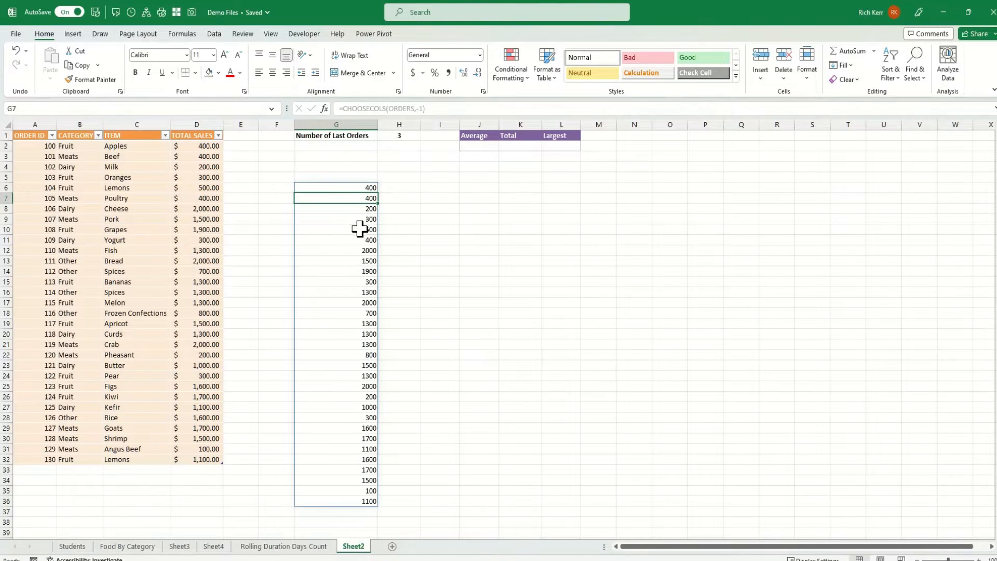
left_click(198, 152)
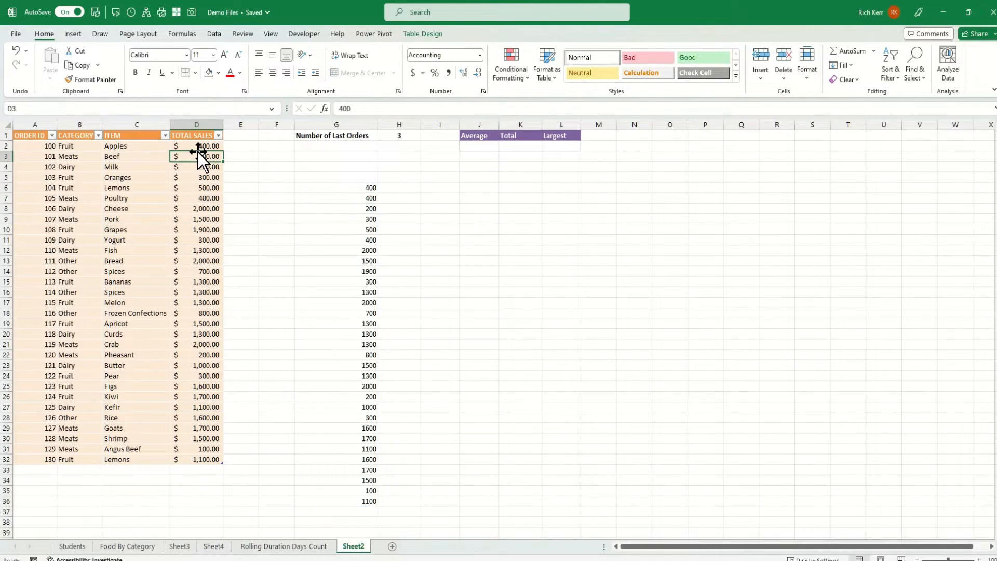
left_click(345, 191)
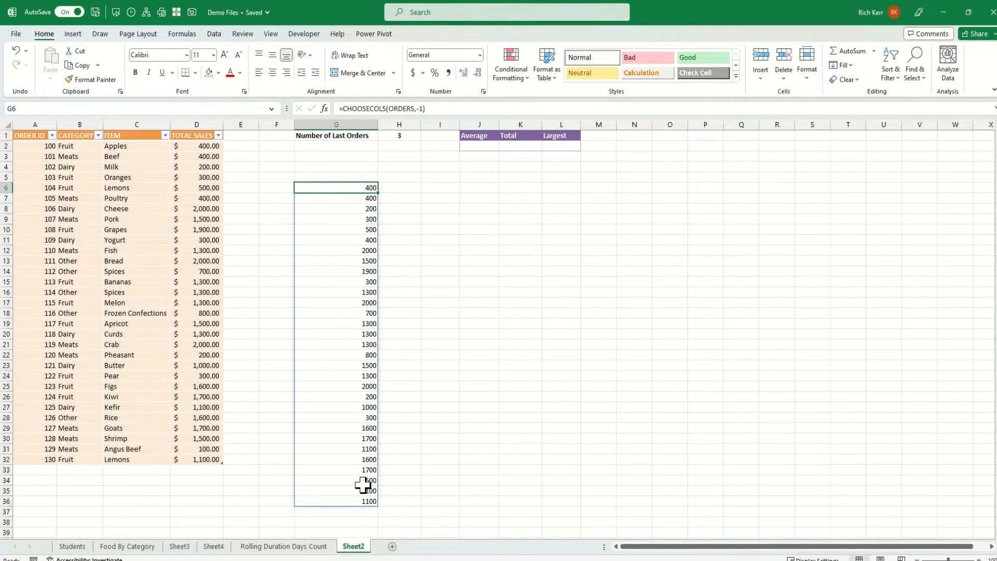
Step: Enter the formula =DROP(ORDERS,ROWS(ORDERS)-3) in cell I6 to return only the last three orders
left_click(434, 190)
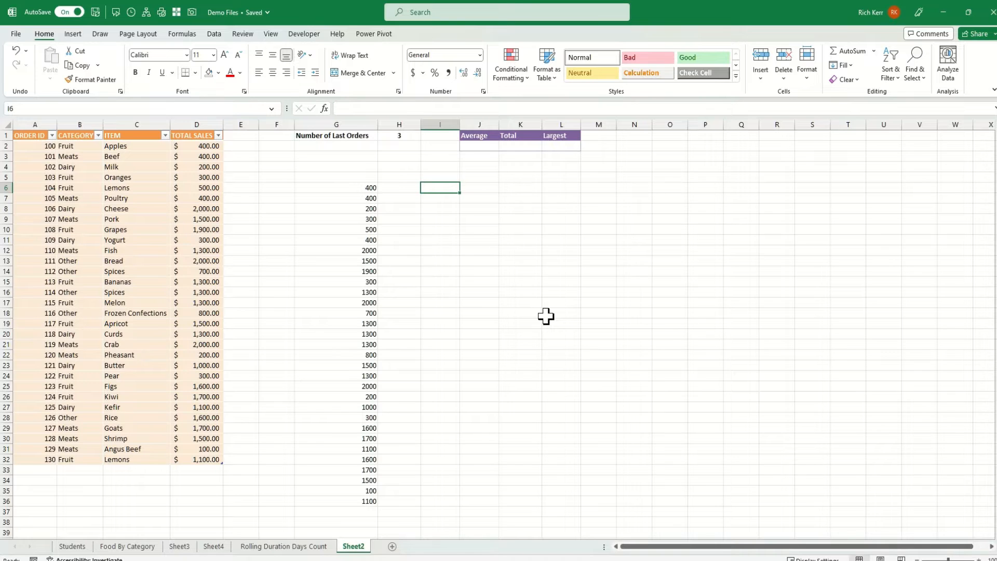
type("=drop(")
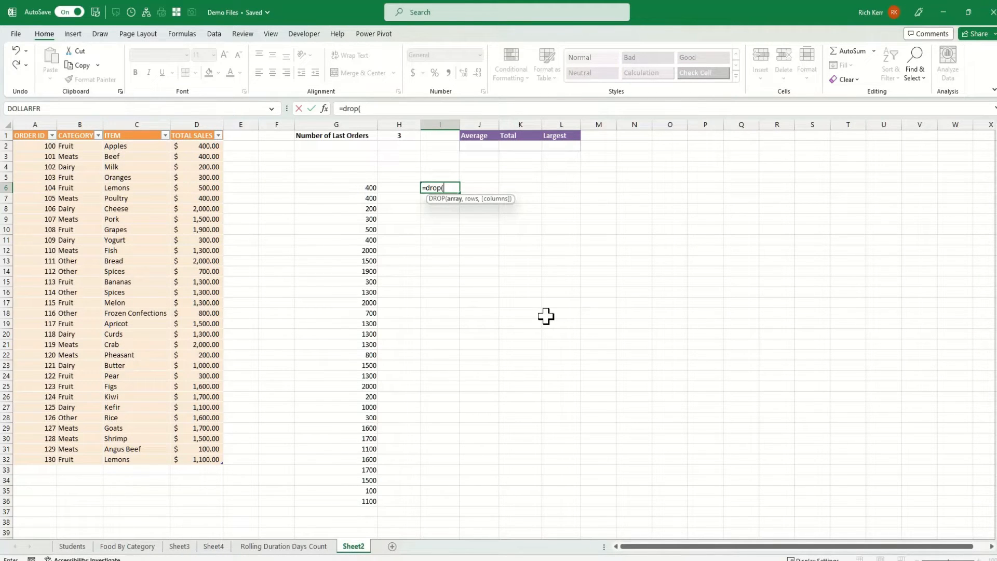
type("orders")
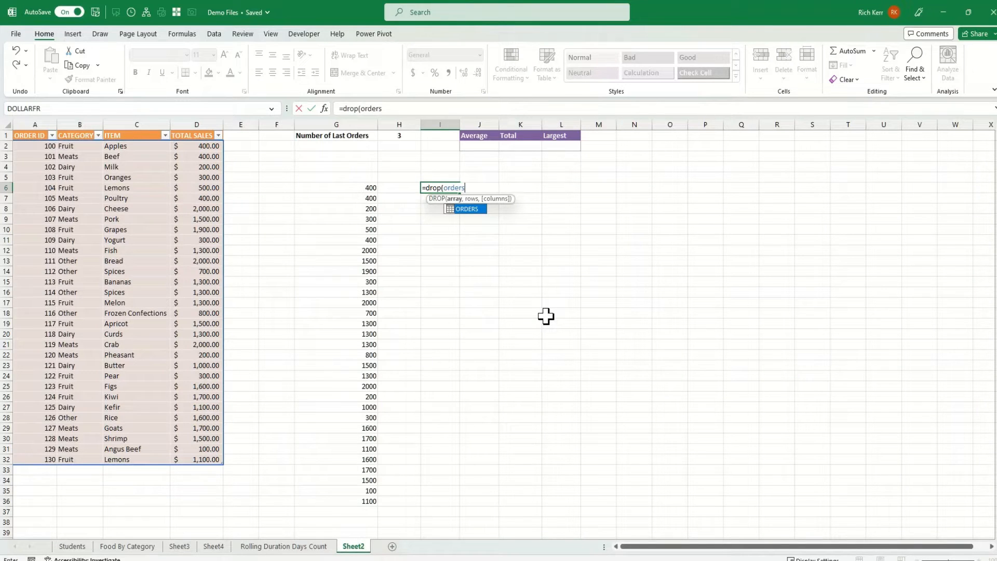
type(",")
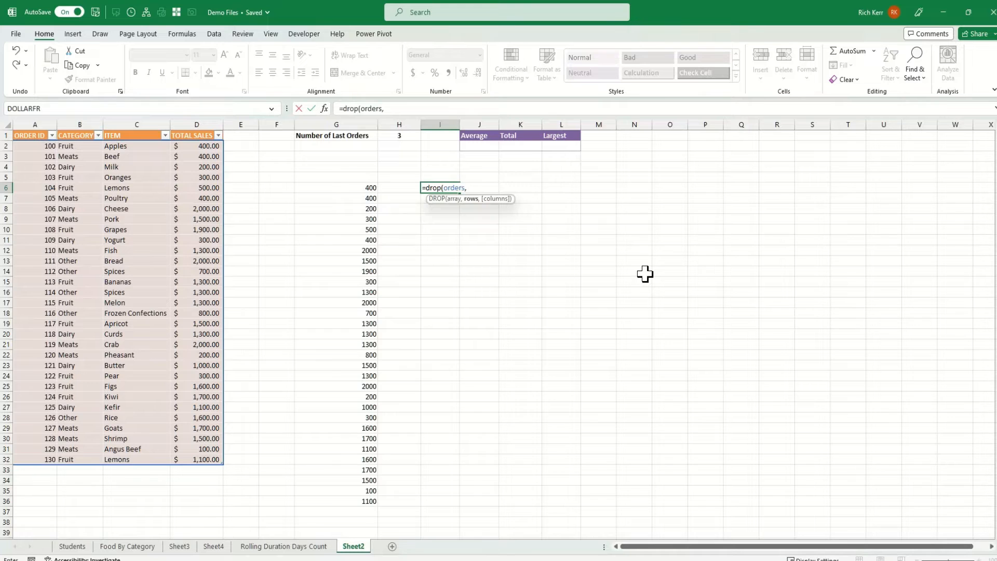
type("rows(")
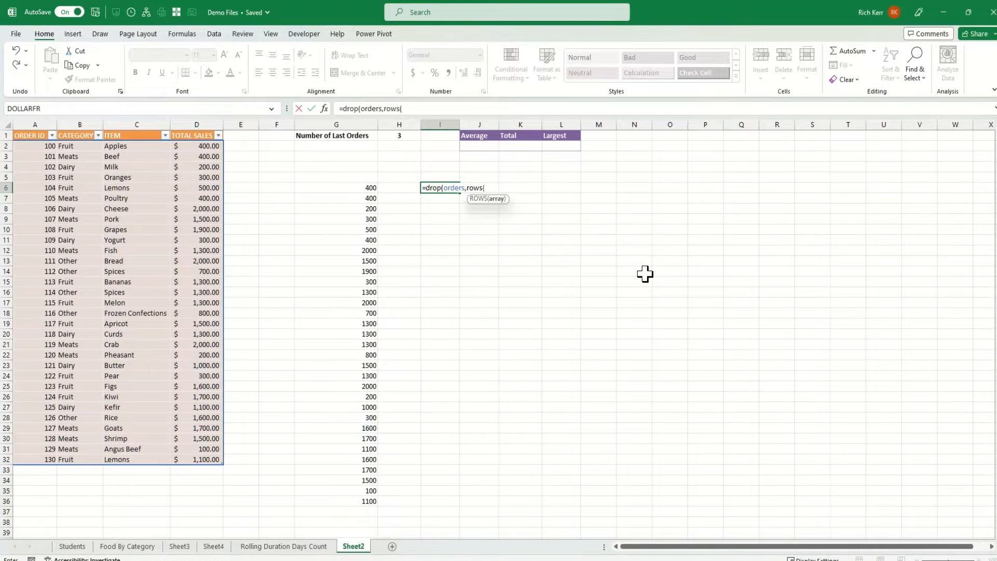
type("orders")
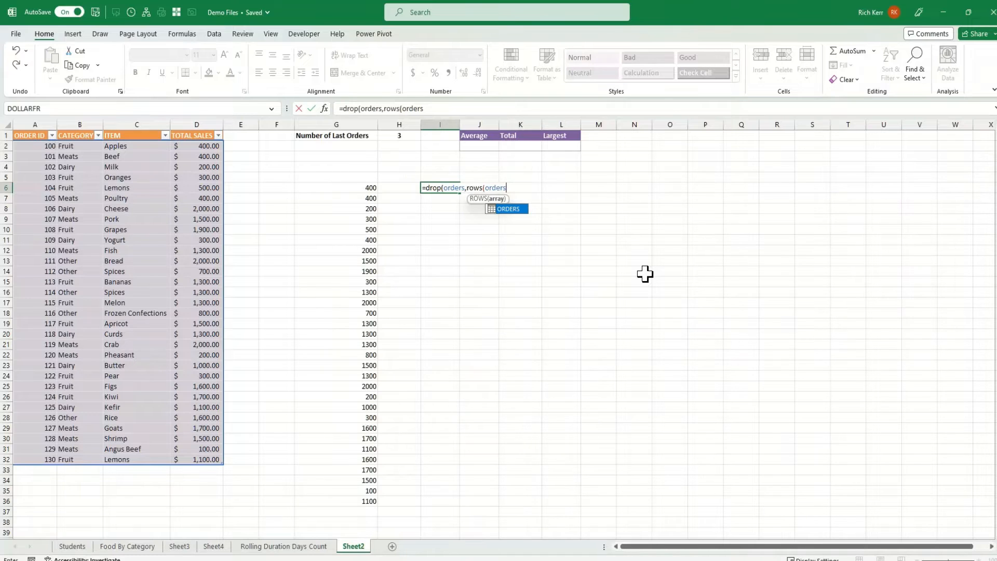
type(")")
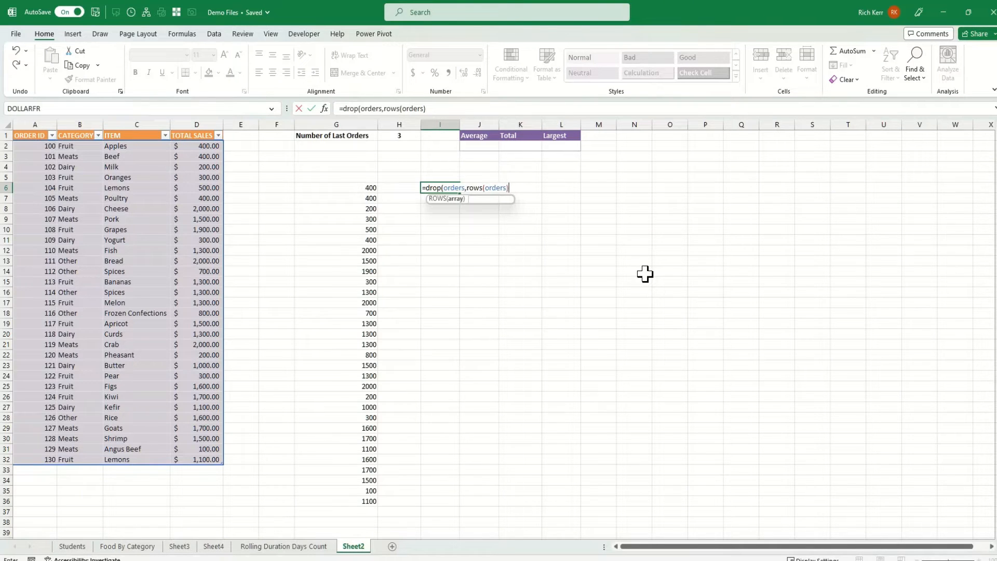
type("-3)")
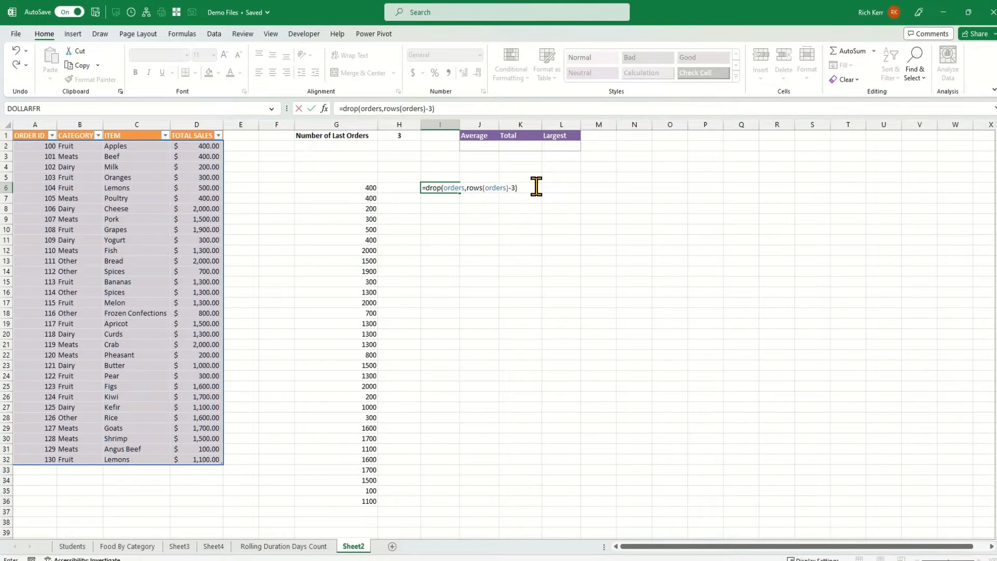
key("Return")
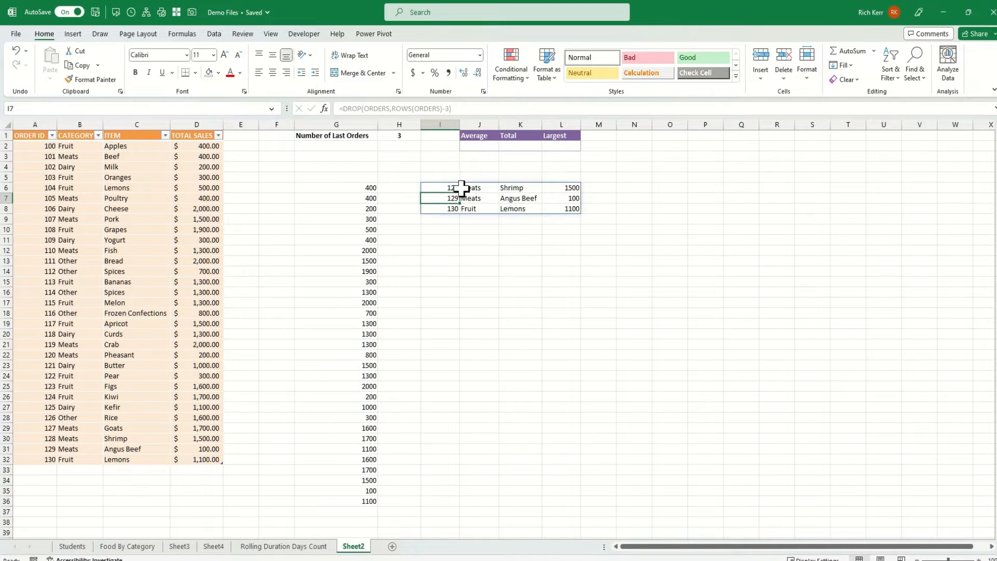
Step: Compare the rows returned by the DROP formula in I6 with the last three rows of the ORDERS table
left_click_drag(454, 187, 566, 207)
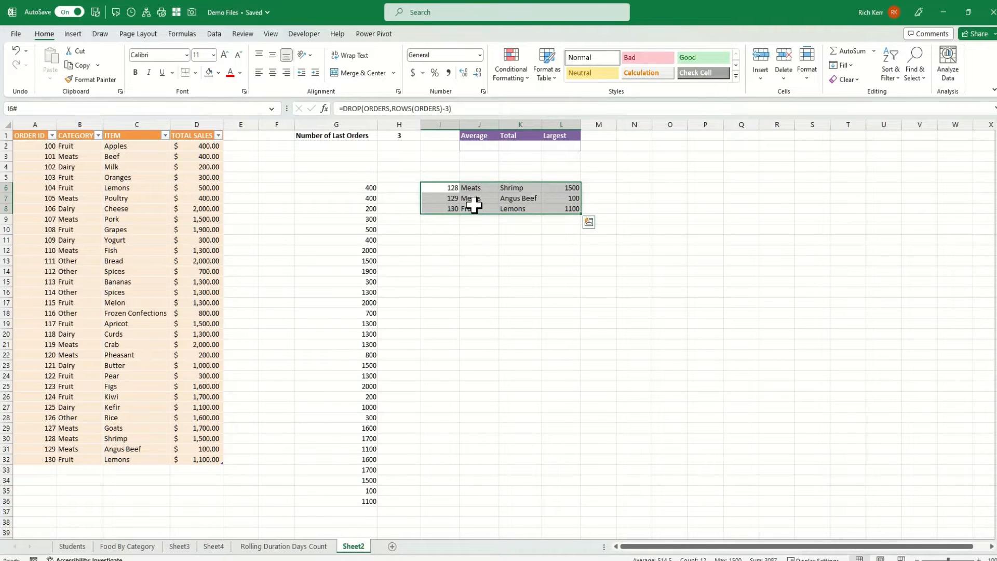
right_click(31, 439)
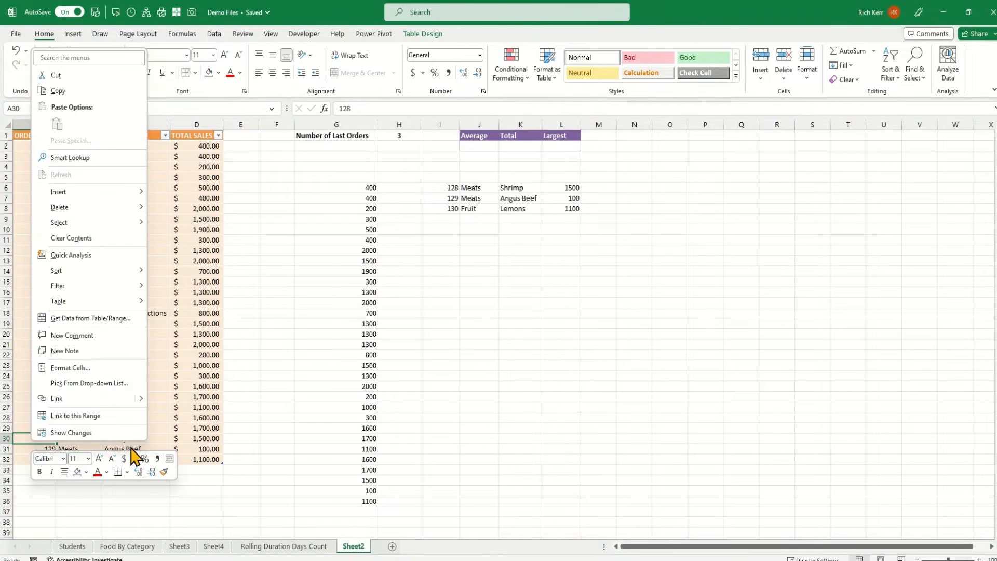
left_click(22, 438)
left_click_drag(23, 438, 193, 458)
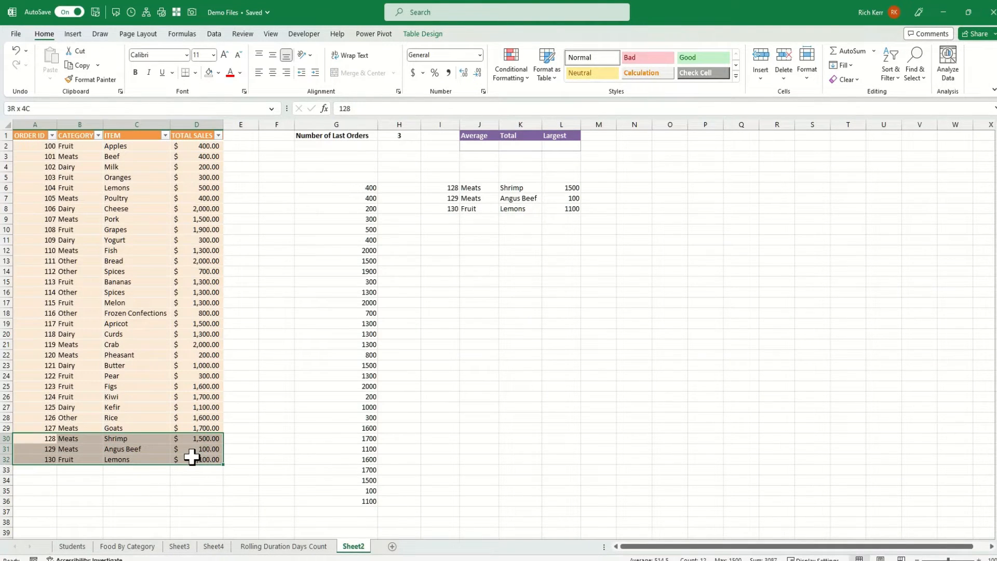
left_click(445, 189)
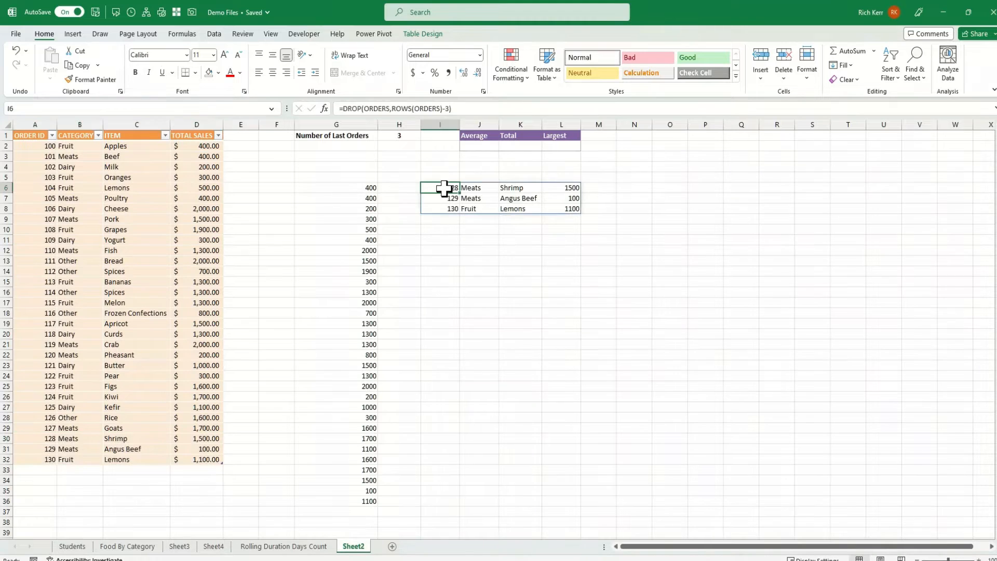
Step: Set the Number of Last Orders value in H1 to 5
left_click(405, 136)
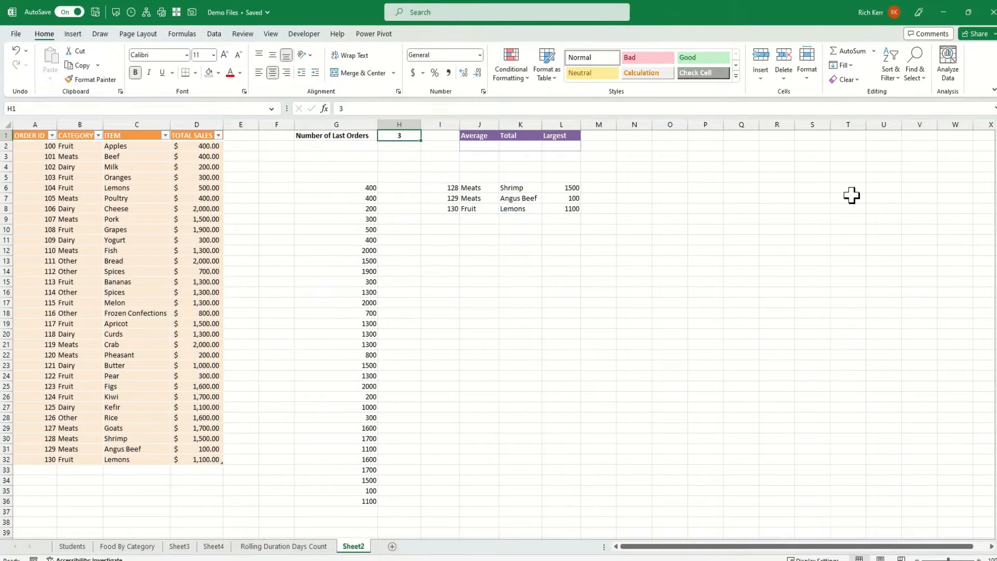
type("5")
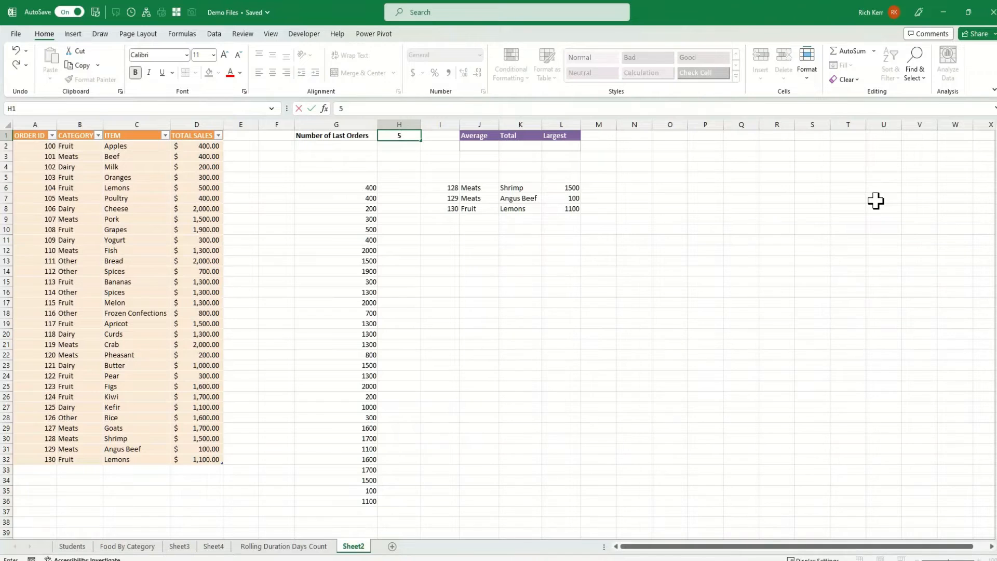
key("Return")
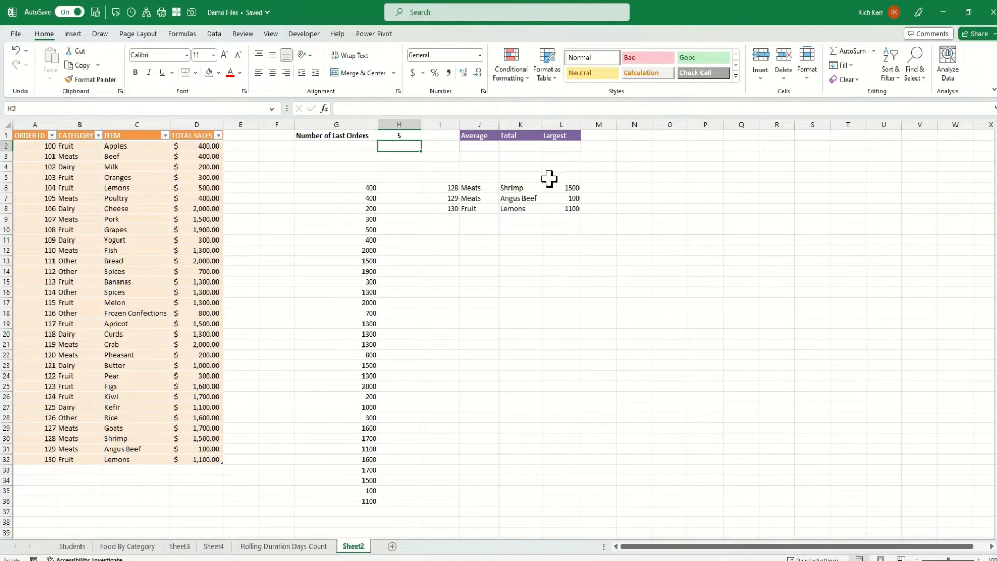
Step: Change the DROP formula in I6 to =DROP(ORDERS,ROWS(ORDERS)-5) to return the last five orders
left_click(453, 188)
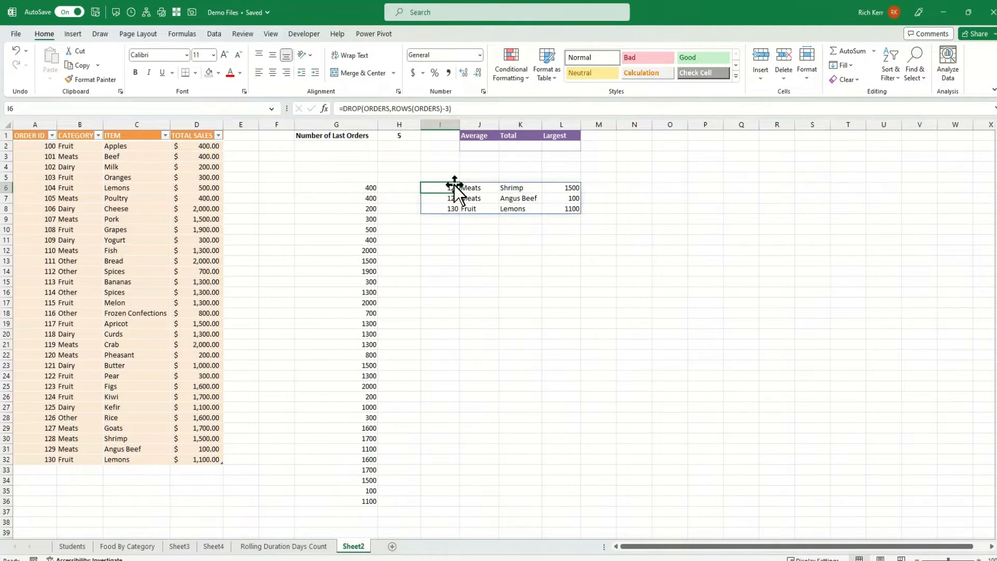
double_click(450, 188)
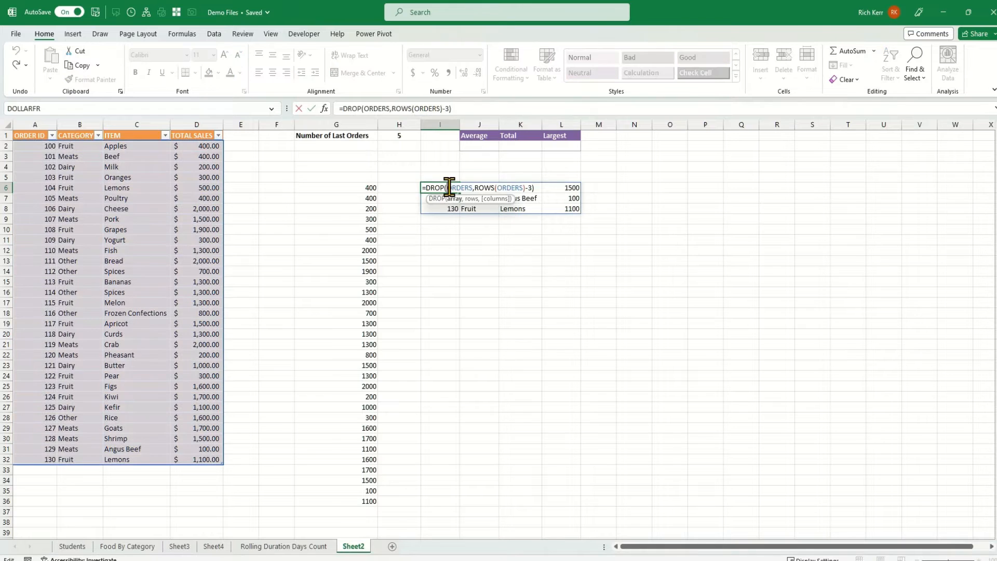
left_click(535, 188)
key("Left")
key("BackSpace")
type("5")
key("Return")
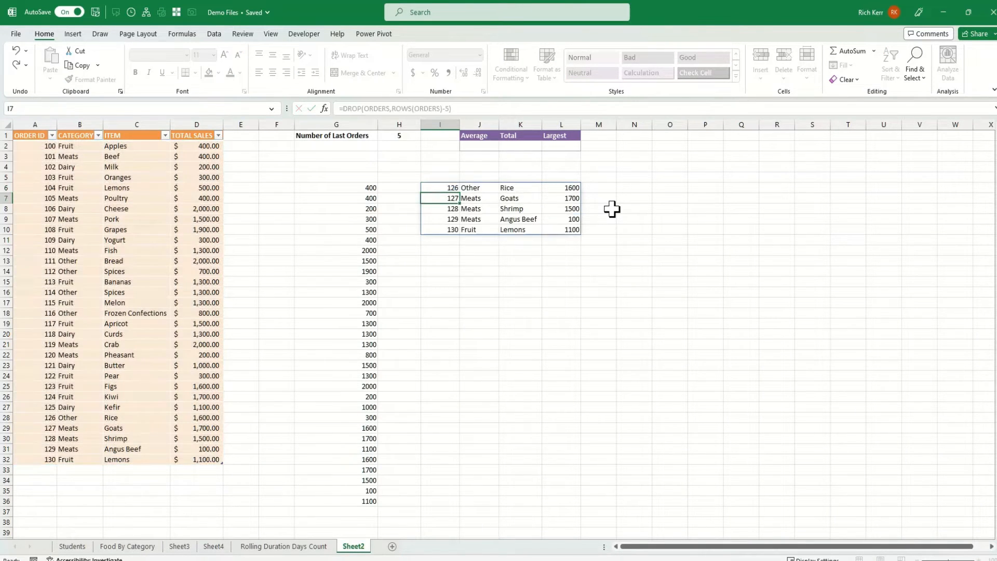
Step: Replace the fixed row count in I6's DROP formula with a reference to H1, giving =DROP(ORDERS,ROWS(ORDERS)-H1)
left_click(449, 188)
double_click(450, 188)
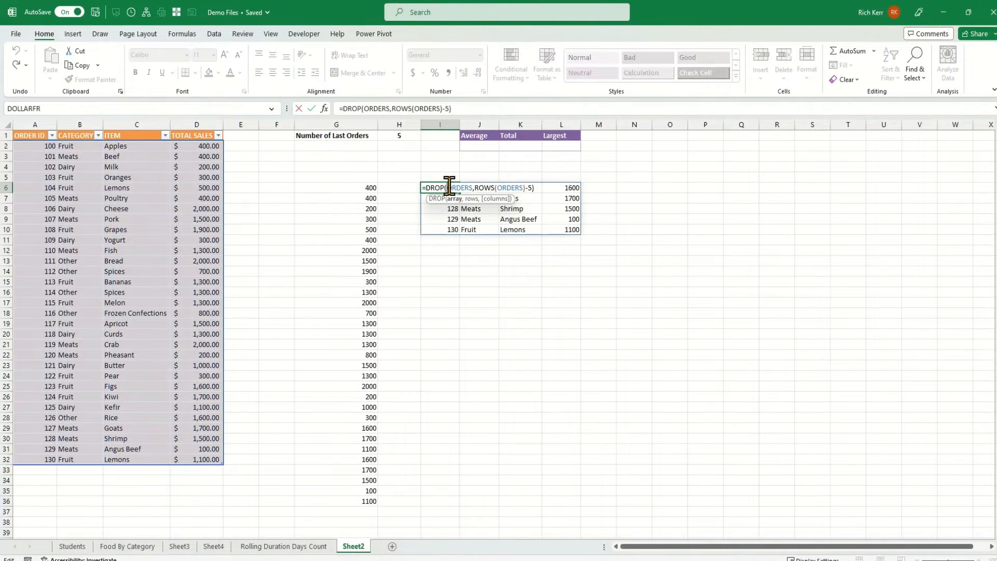
left_click(530, 185)
key("BackSpace")
left_click(399, 135)
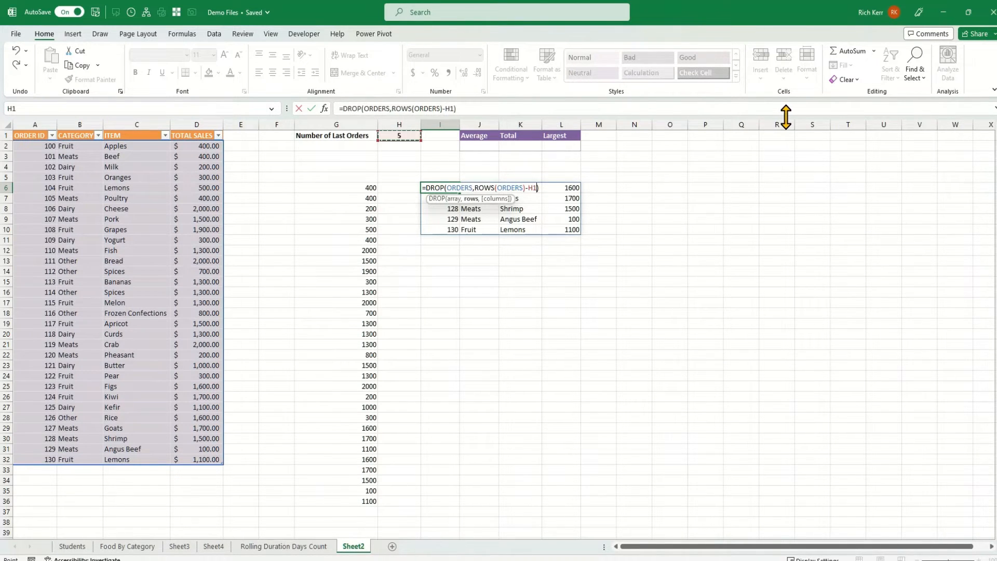
key("Return")
Step: Set the Number of Last Orders value in H1 to 10 to test the DROP formula
key("Up")
key("Up")
key("Up")
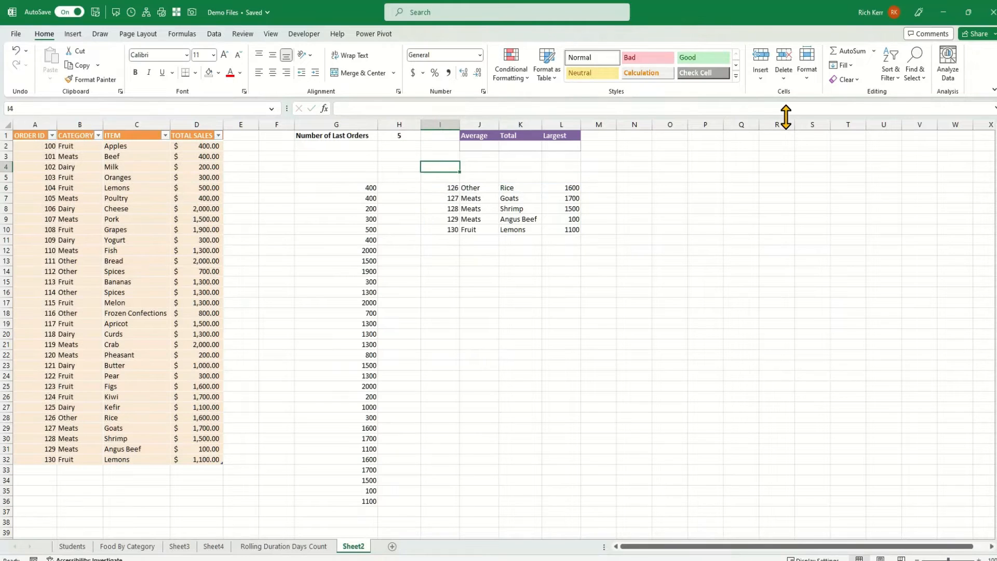
key("Left")
key("Up")
key("Up")
key("Up")
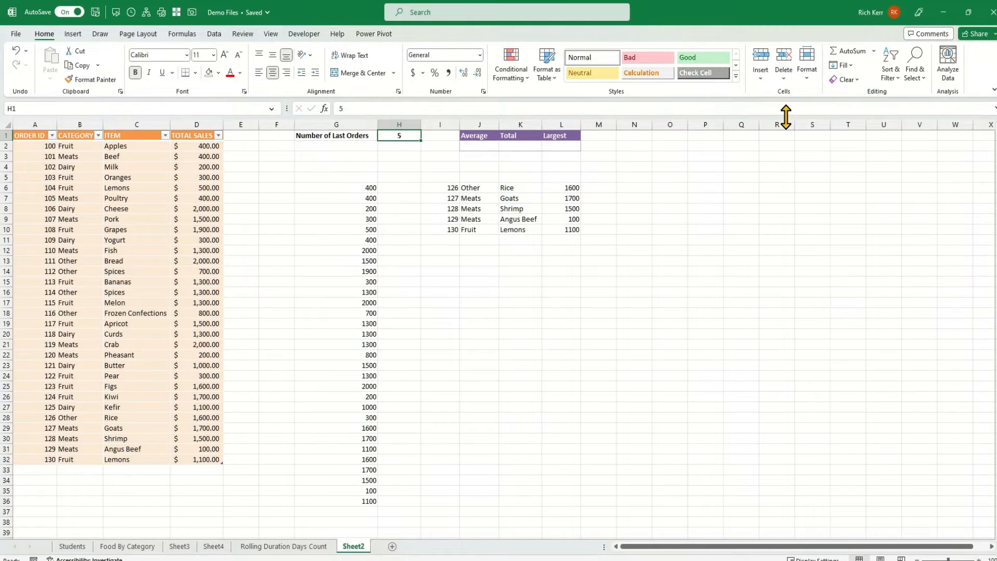
type("10")
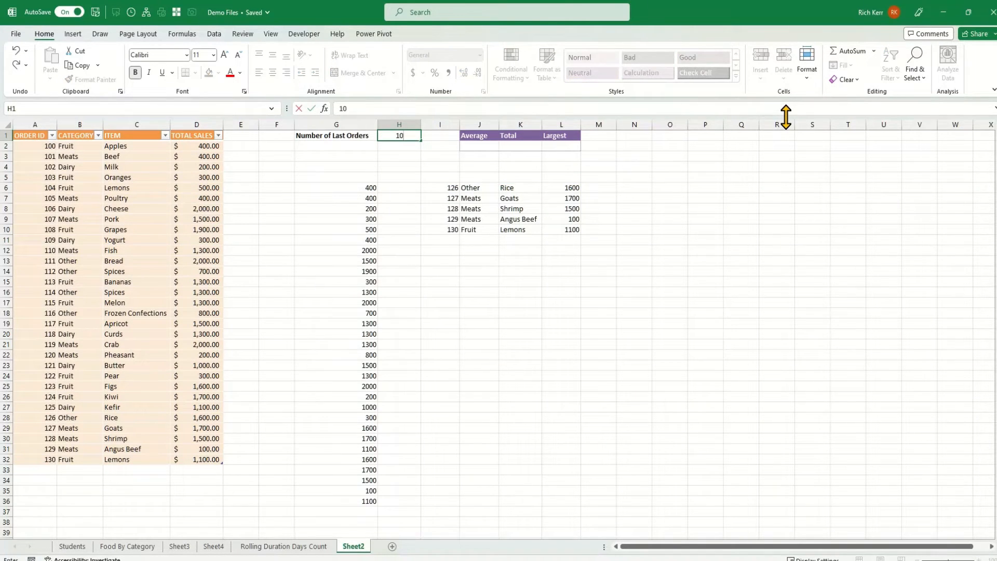
key("Return")
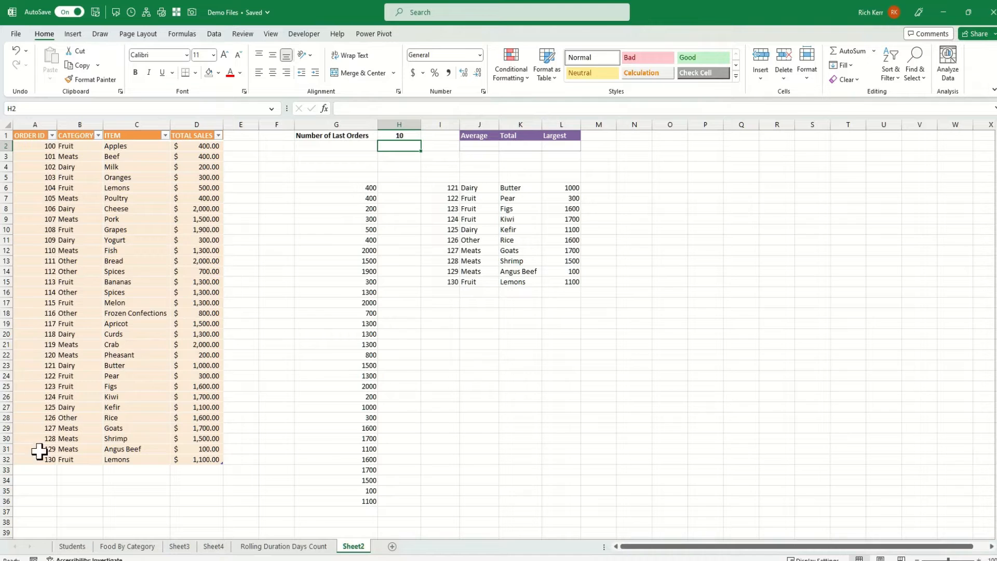
Step: Set the Number of Last Orders value in H1 back to 5
left_click(399, 137)
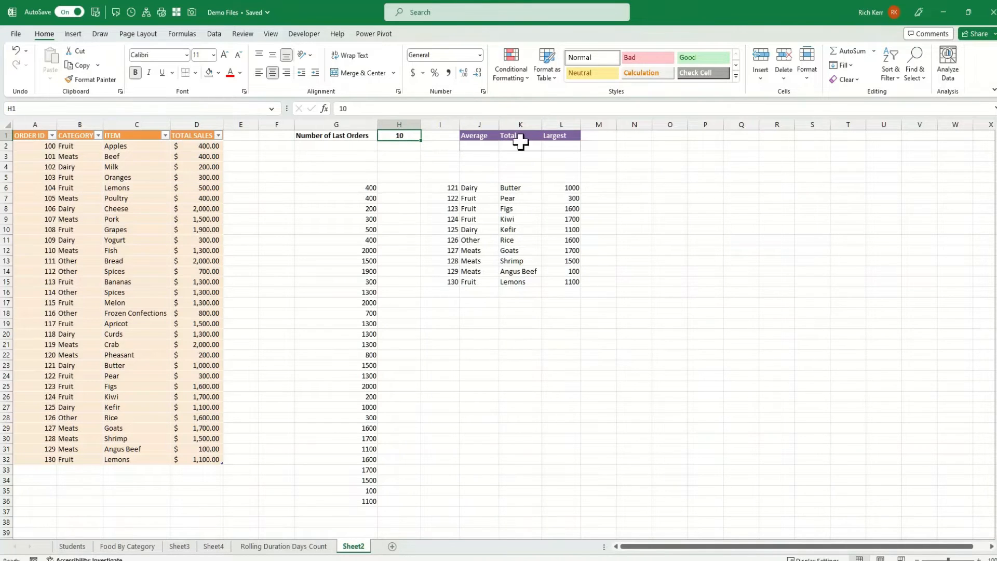
type("5")
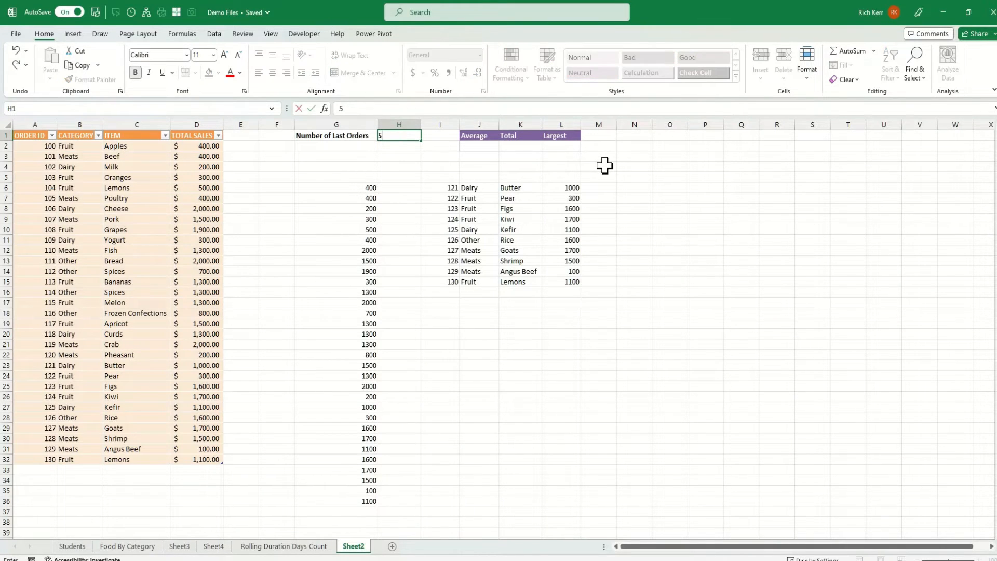
key("Return")
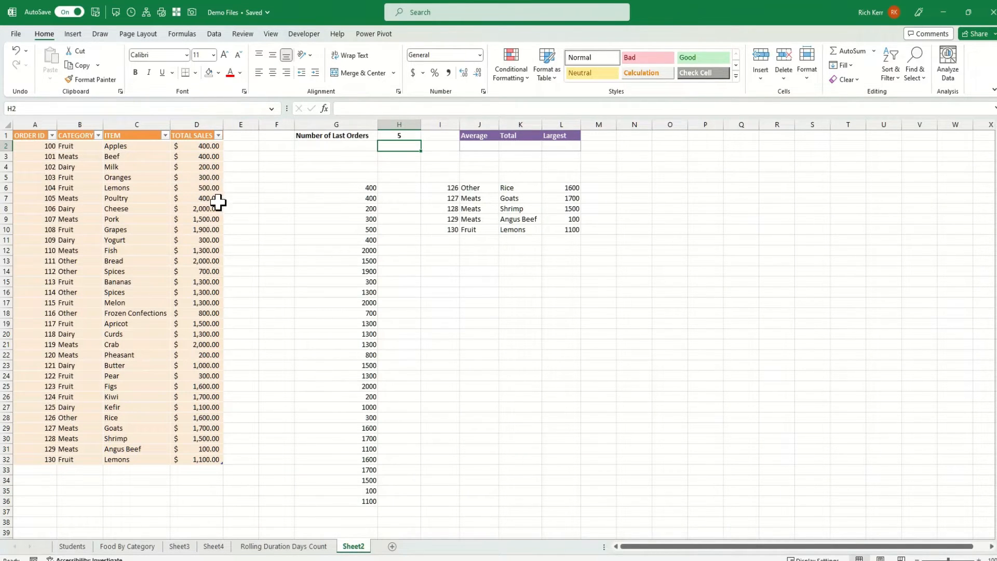
Step: Review the ORDERS array argument in I6's DROP formula without changing it, and clear the formula from I6
left_click(447, 185)
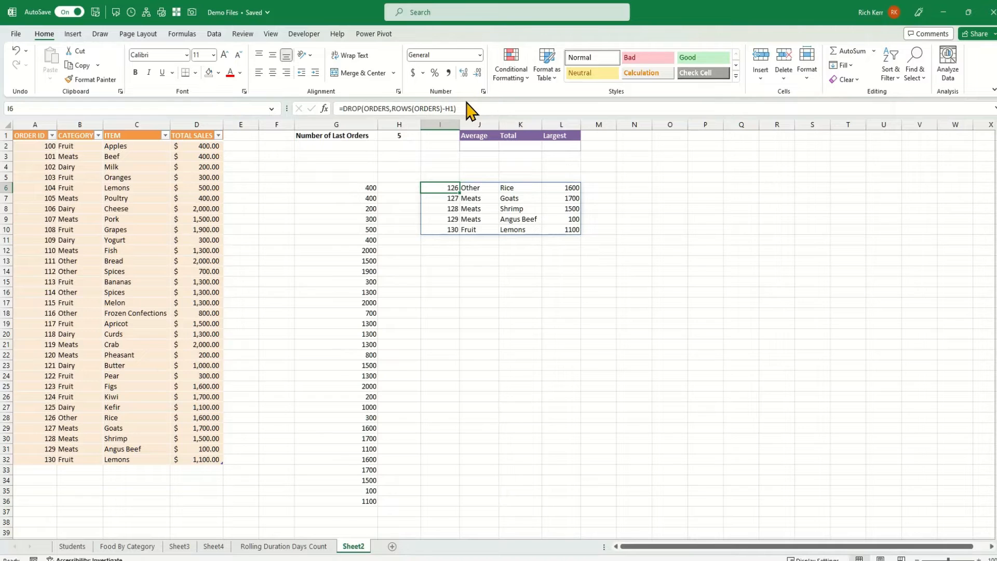
double_click(389, 110)
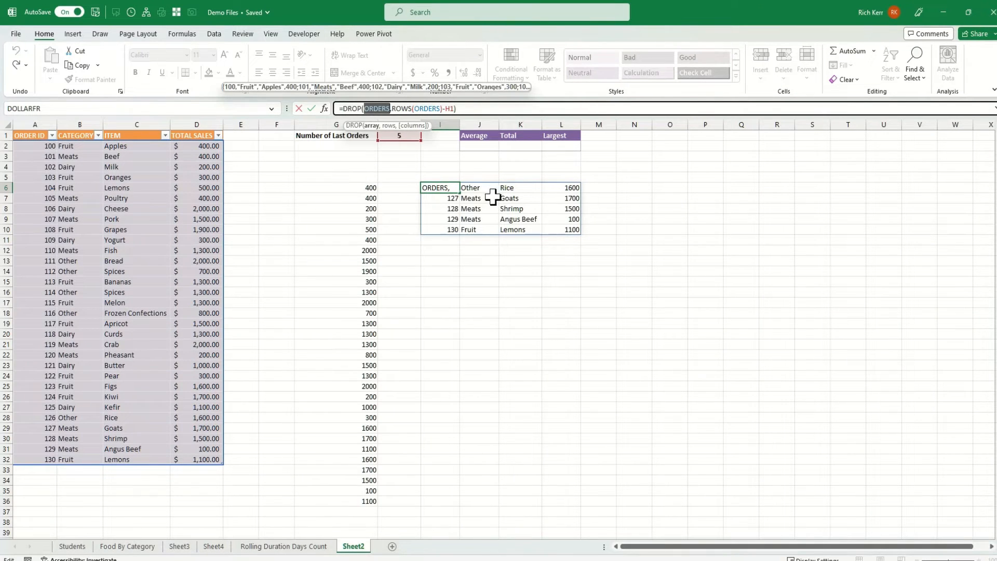
key("Escape")
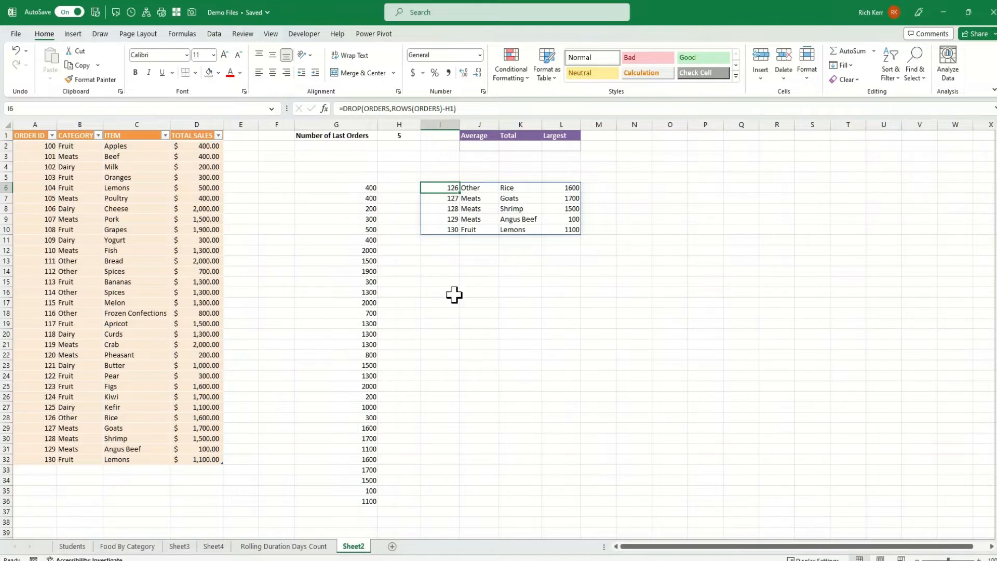
key("Delete")
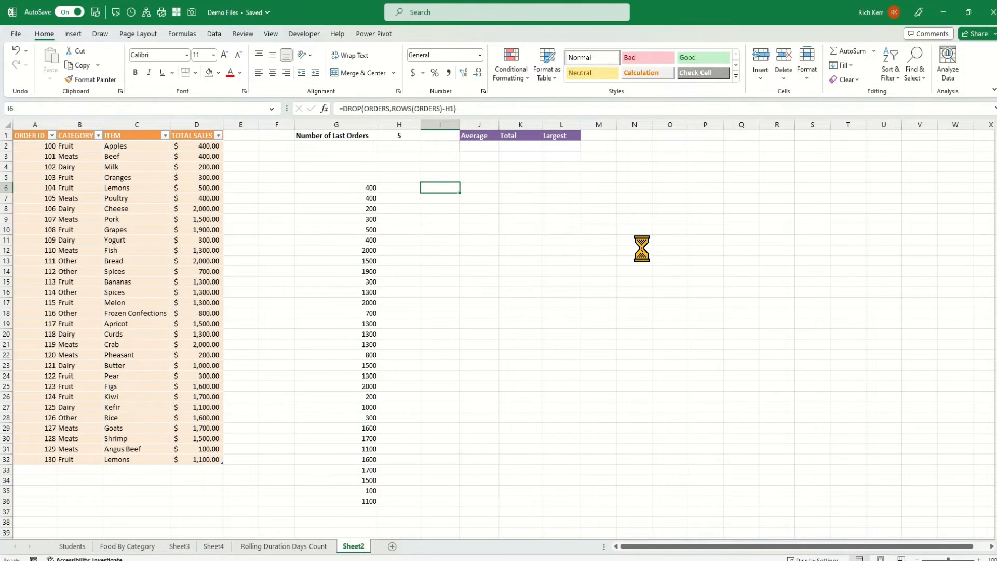
Step: Wrap G6's CHOOSECOLS formula in DROP, giving =DROP(CHOOSECOLS(ORDERS,-1),ROWS(ORDERS)-H1), to return only the last orders' sales
left_click(352, 180)
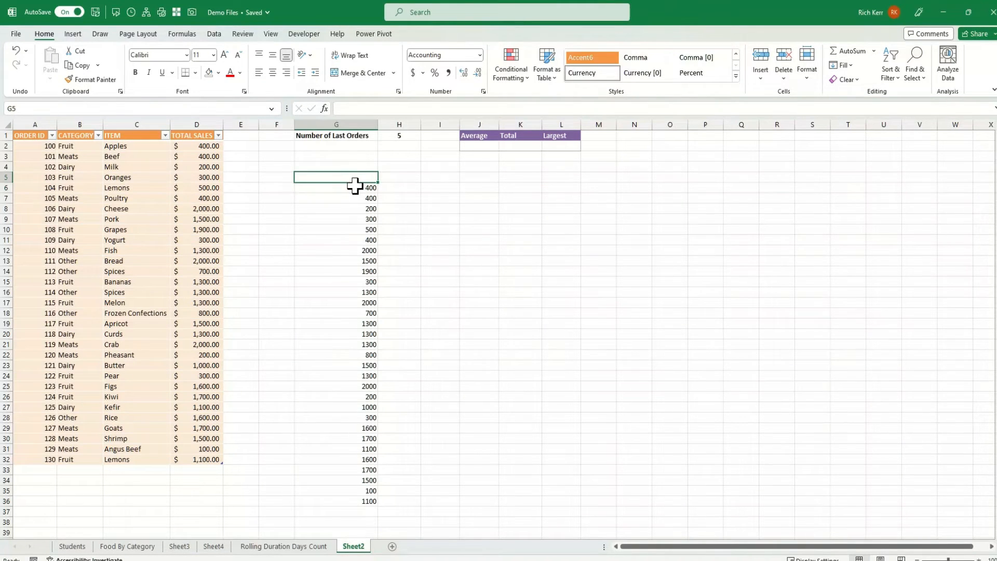
left_click(354, 187)
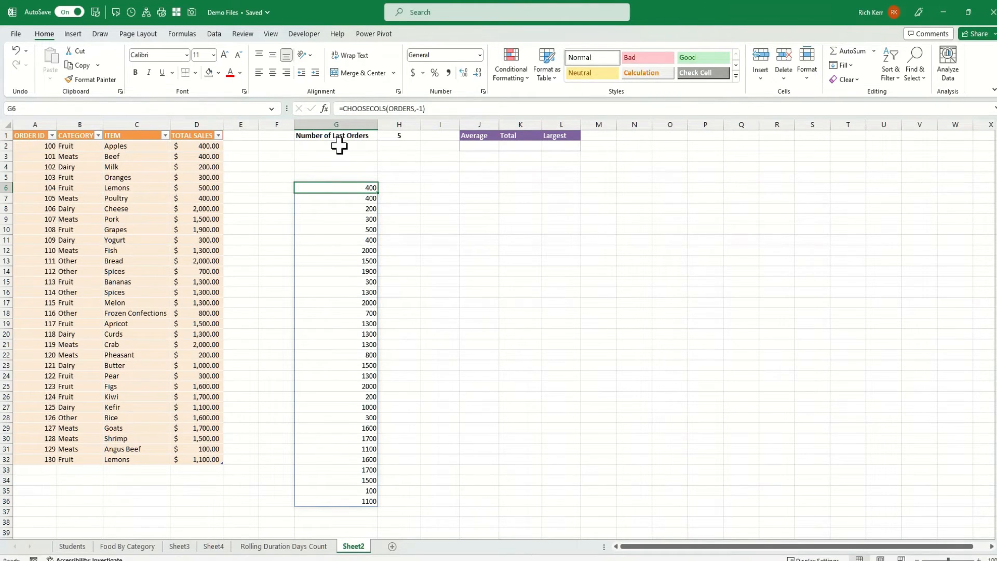
left_click(342, 108)
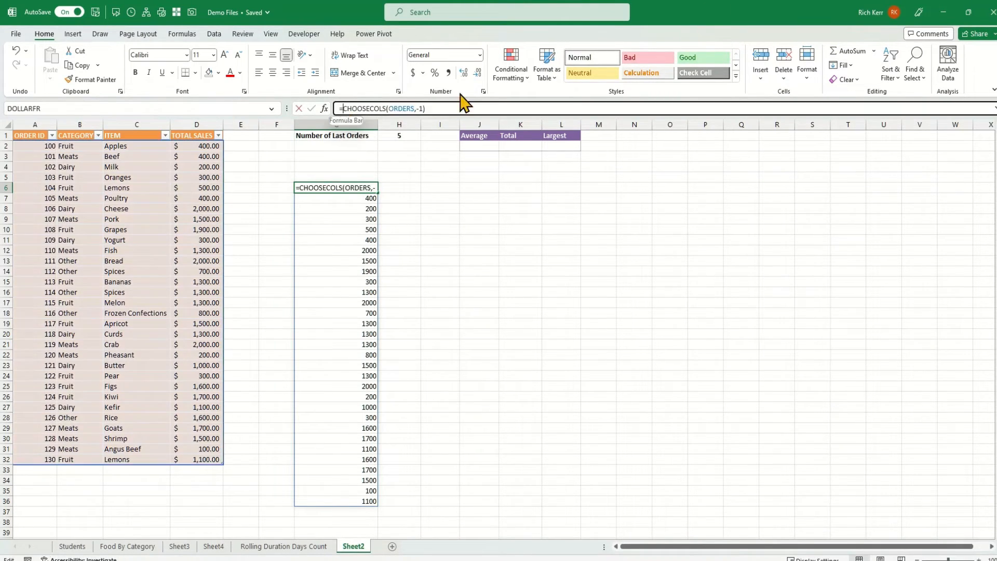
type("drop(")
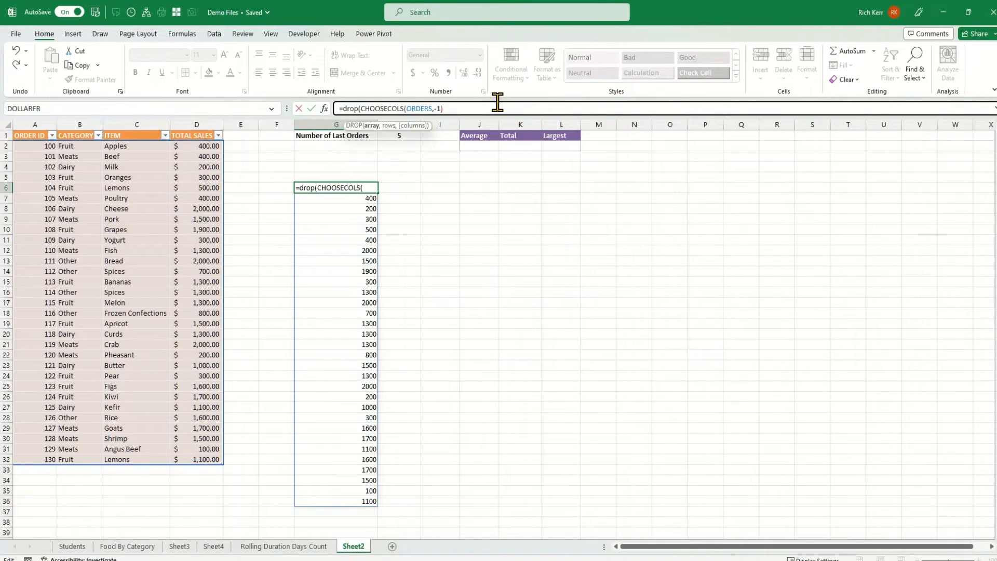
left_click(465, 107)
type(",rows(")
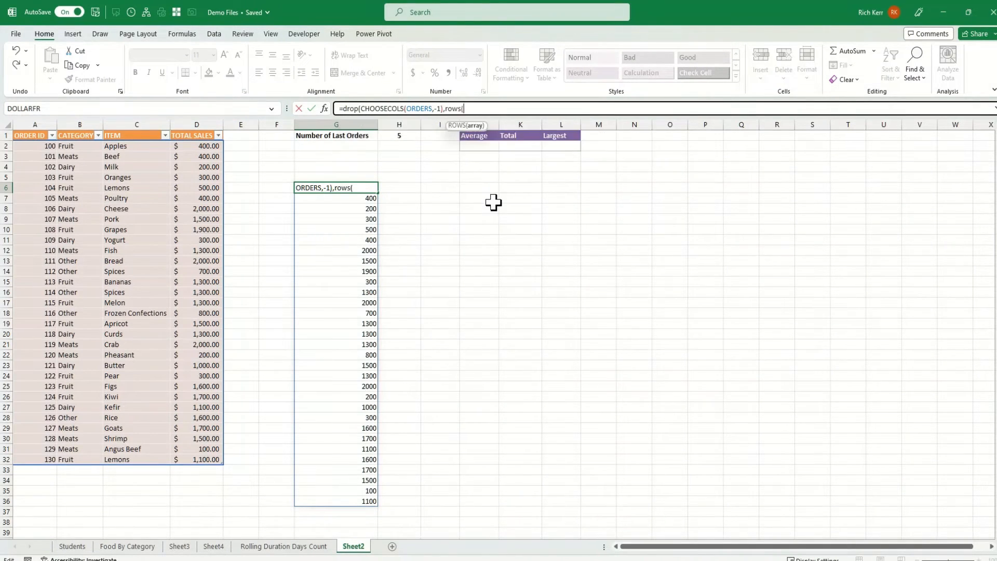
type("orders")
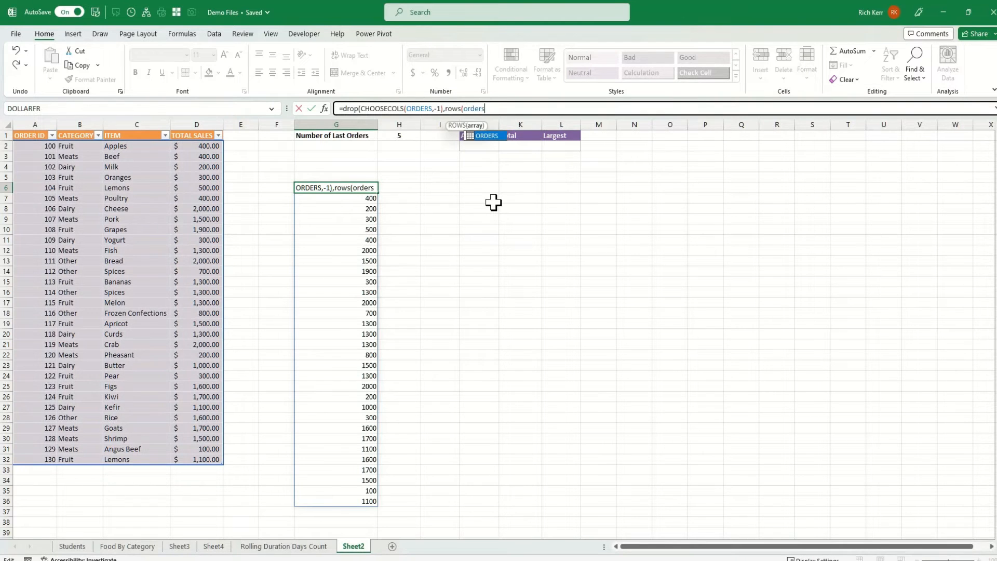
type(")-")
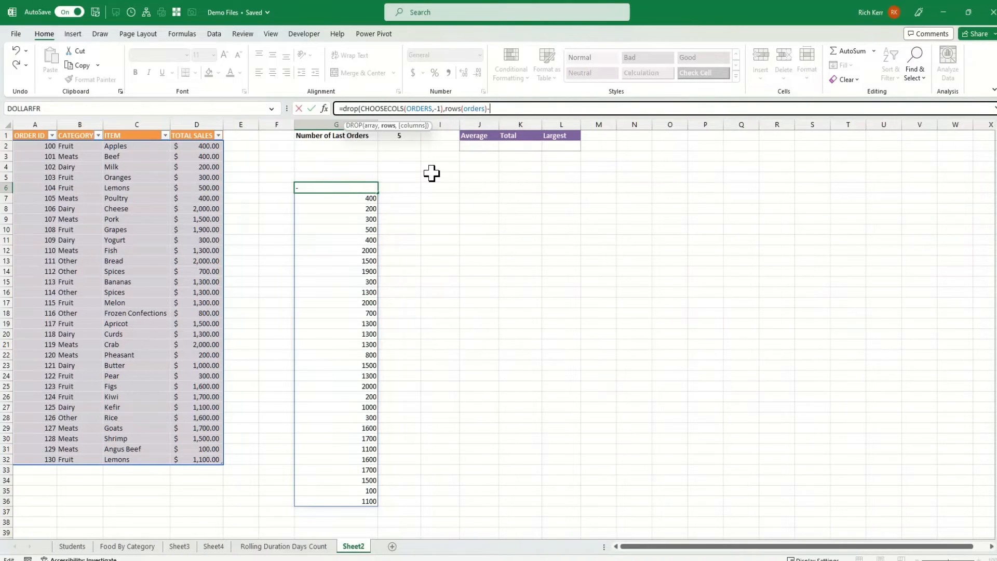
left_click(395, 135)
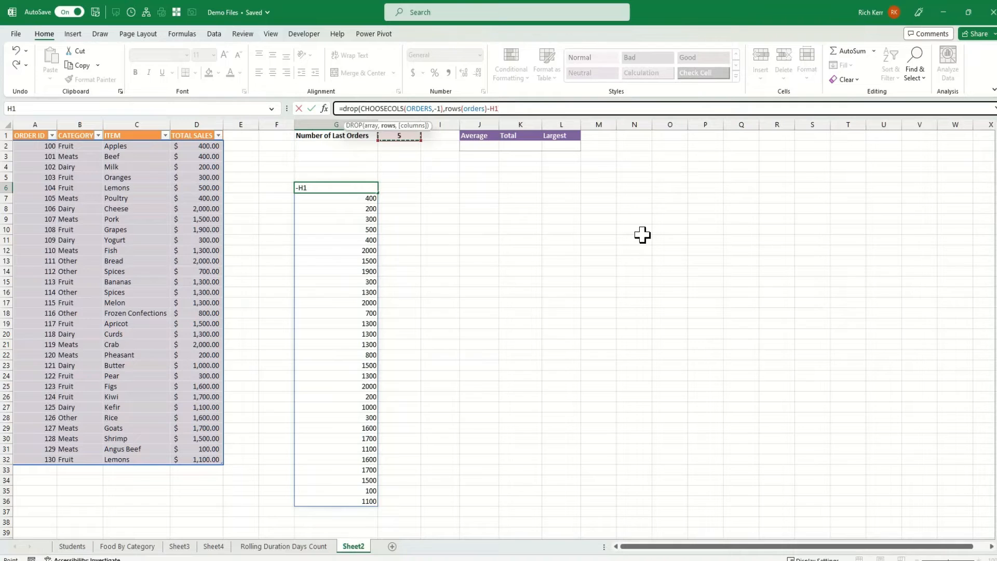
type(")")
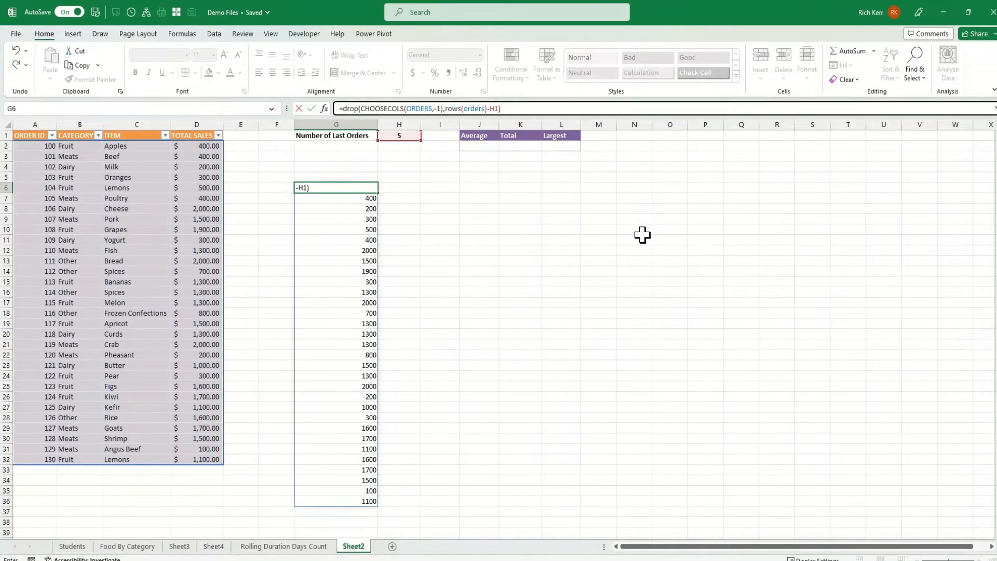
key("Return")
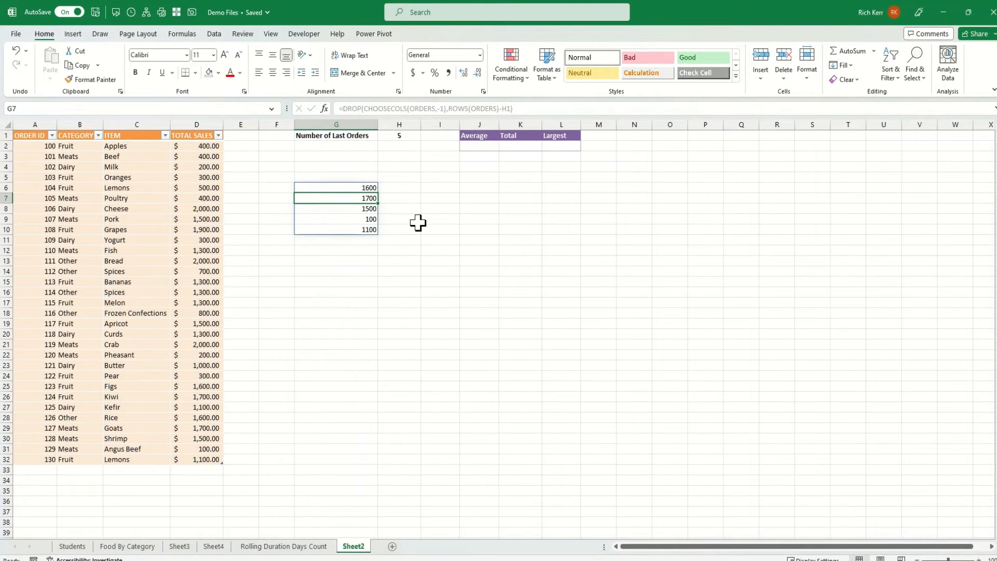
Step: Compare the sales returned by the formula in G6 with the last five TOTAL SALES values in D28:D32
left_click(327, 189)
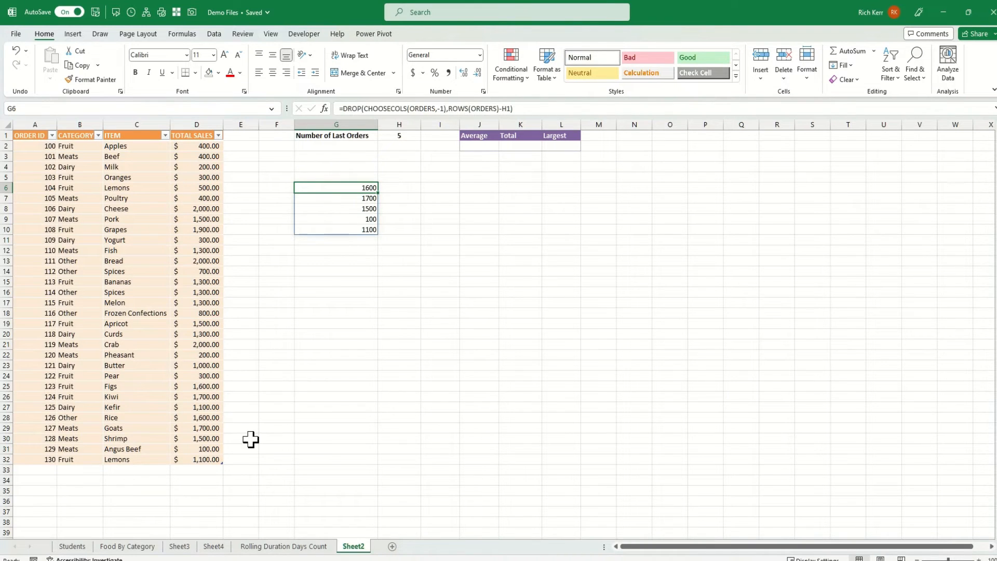
left_click_drag(213, 417, 213, 463)
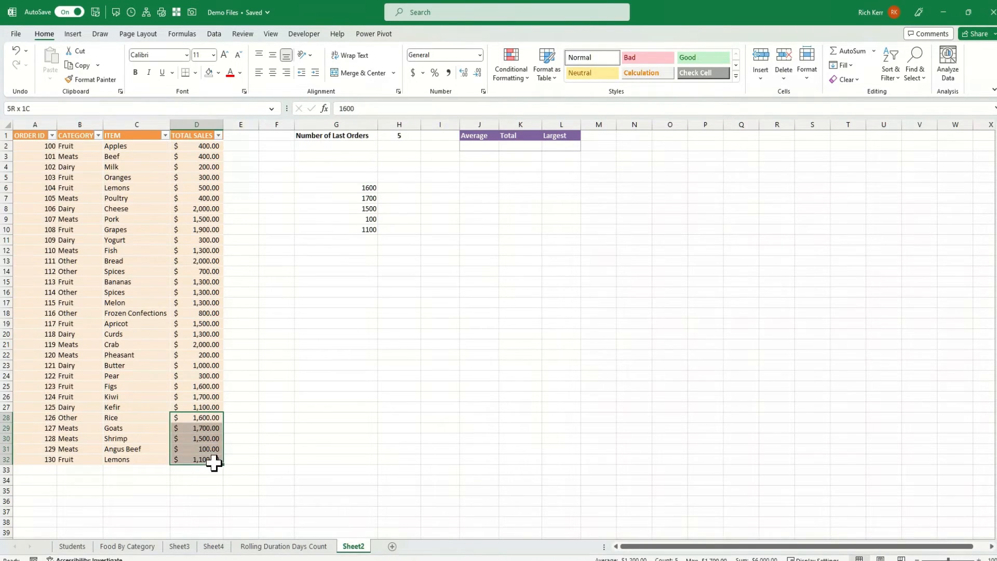
Step: Apply the dollar accounting number format to the spilled sales values in G6:G10
left_click(359, 187)
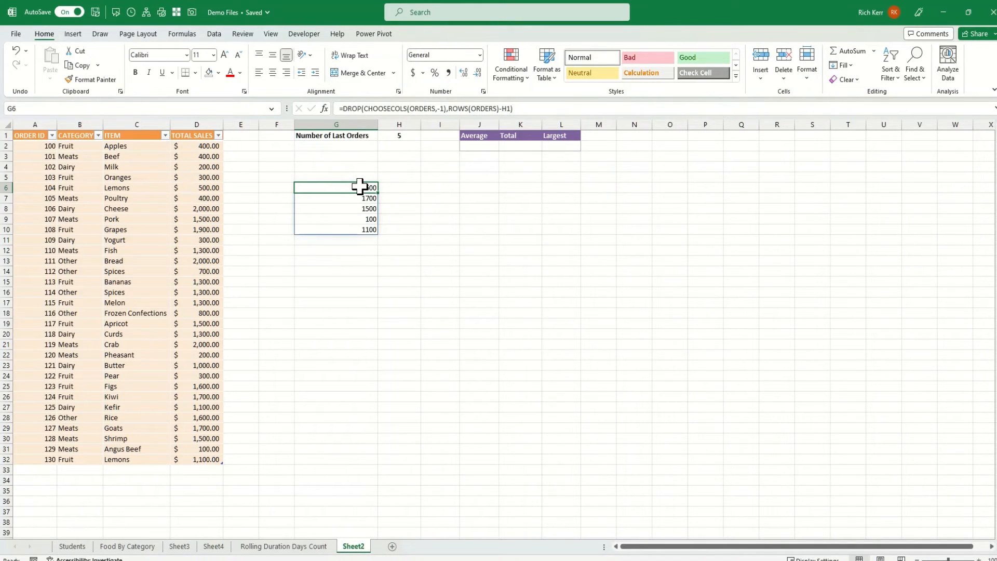
left_click_drag(355, 188, 349, 231)
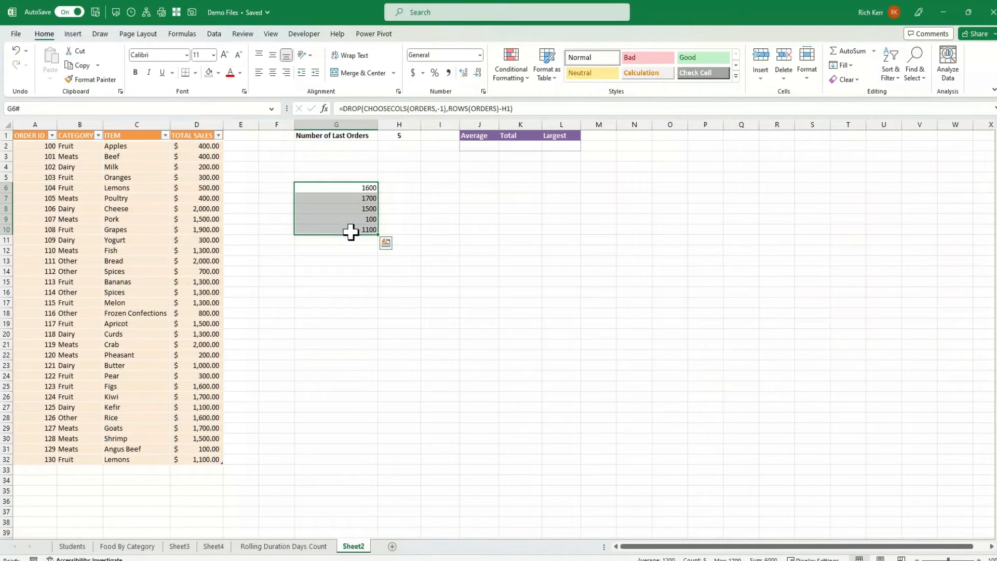
left_click(413, 72)
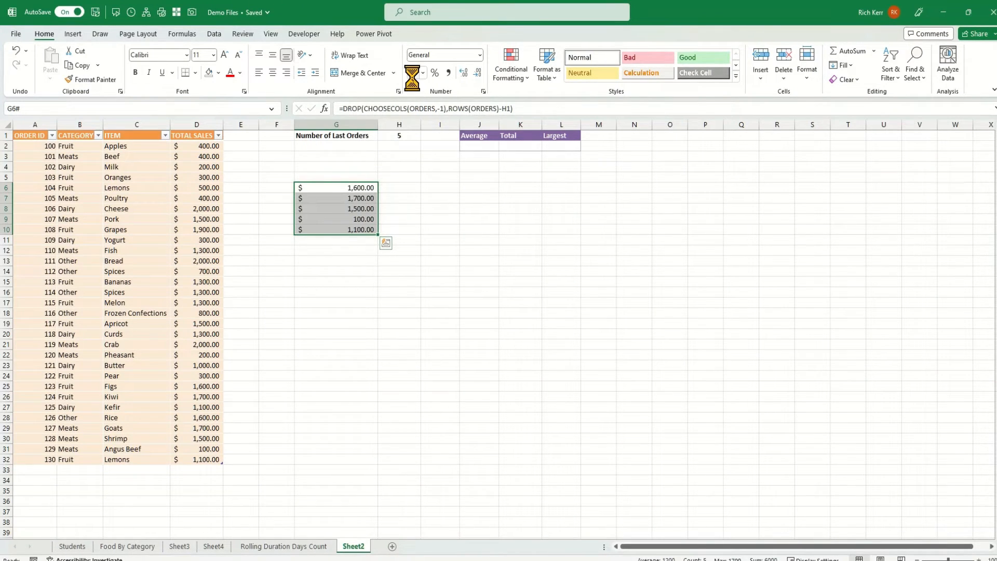
right_click(348, 187)
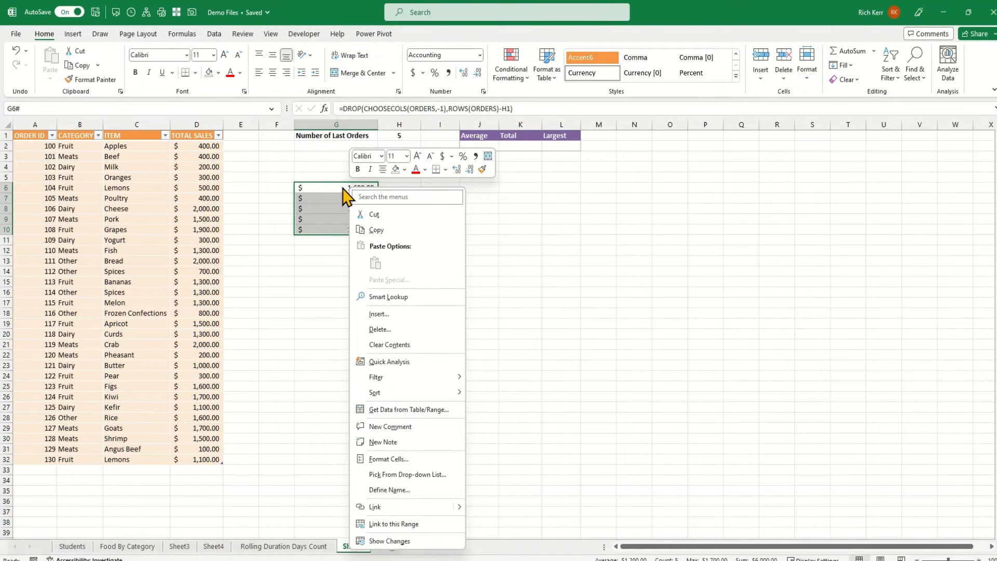
key("Escape")
right_click(338, 187)
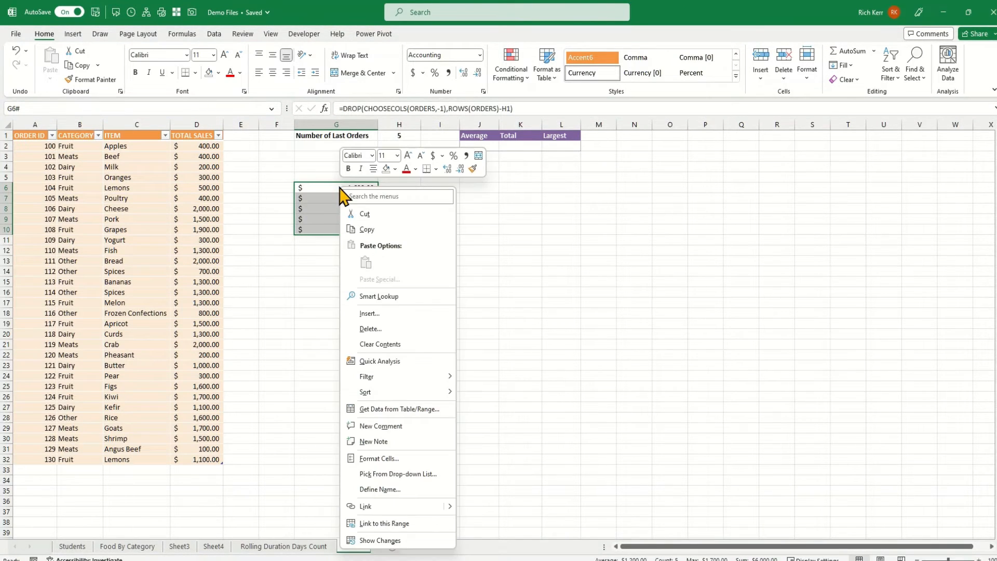
key("Escape")
key("Left")
key("Right")
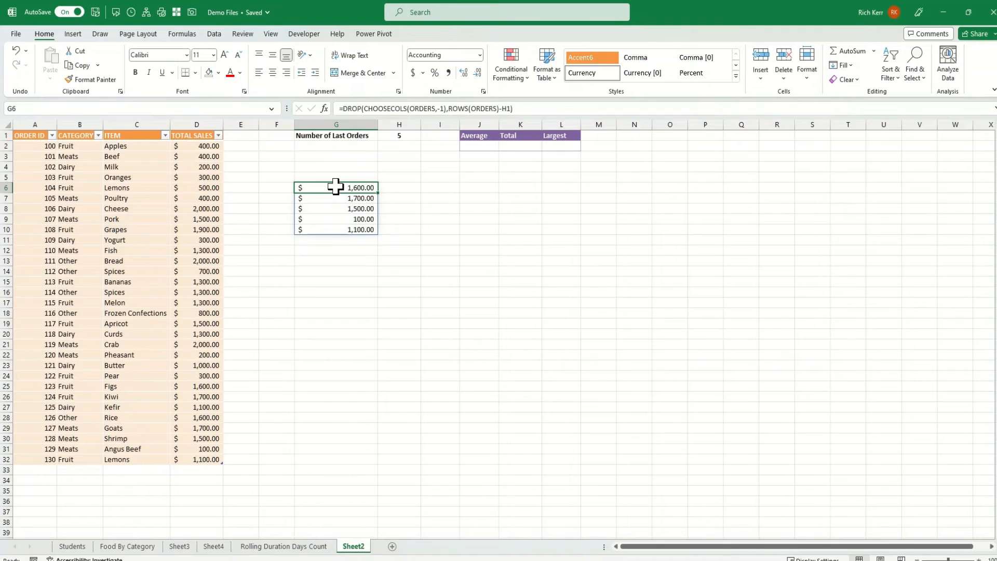
Step: Extend the dollar accounting number format from the spilled sales values down through G6:G28
key("shift+Down")
key("shift+Down")
key("shift+Down")
key("shift+Down")
key("shift+Down")
key("shift+Down")
key("shift+Down")
key("shift+Down")
key("shift+Down")
key("shift+Down")
key("shift+Down")
key("shift+Down")
key("shift+Down")
key("shift+Down")
key("shift+Down")
key("shift+Down")
key("shift+Down")
key("shift+Down")
key("shift+Down")
key("shift+Down")
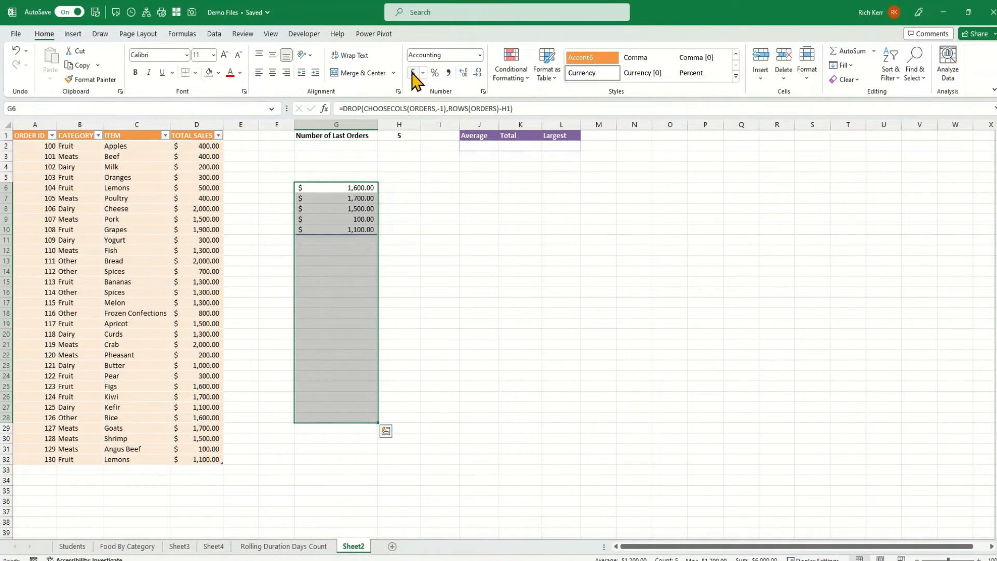
Step: Test the spilled sales list by setting the number of last orders in H1 to 8 and to 3
left_click(402, 136)
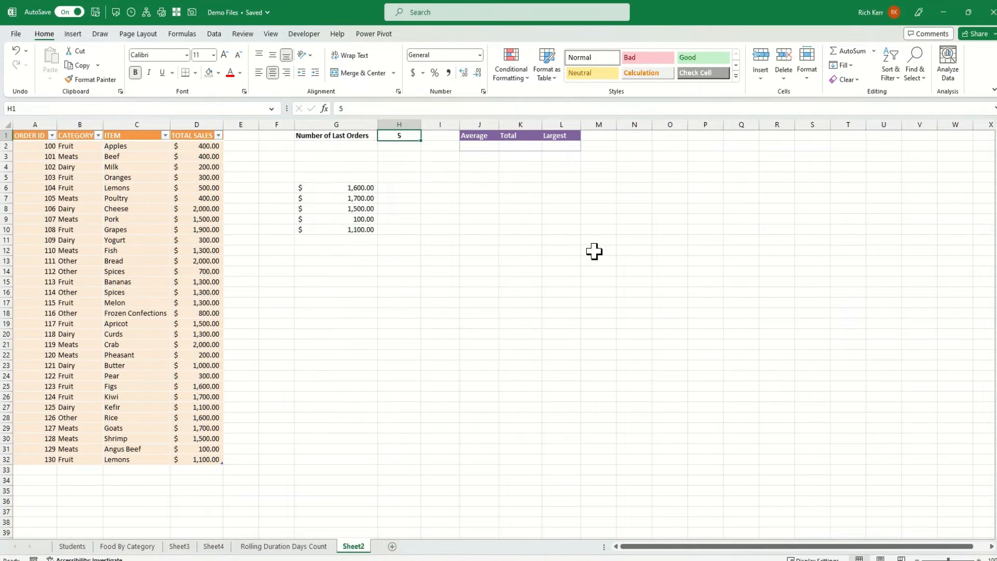
type("8")
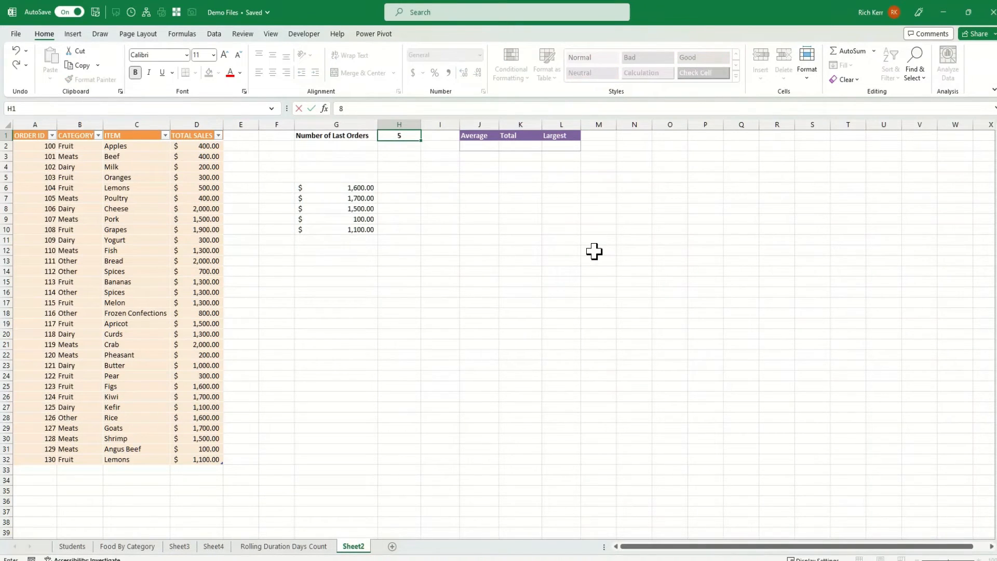
key("Return")
key("Up")
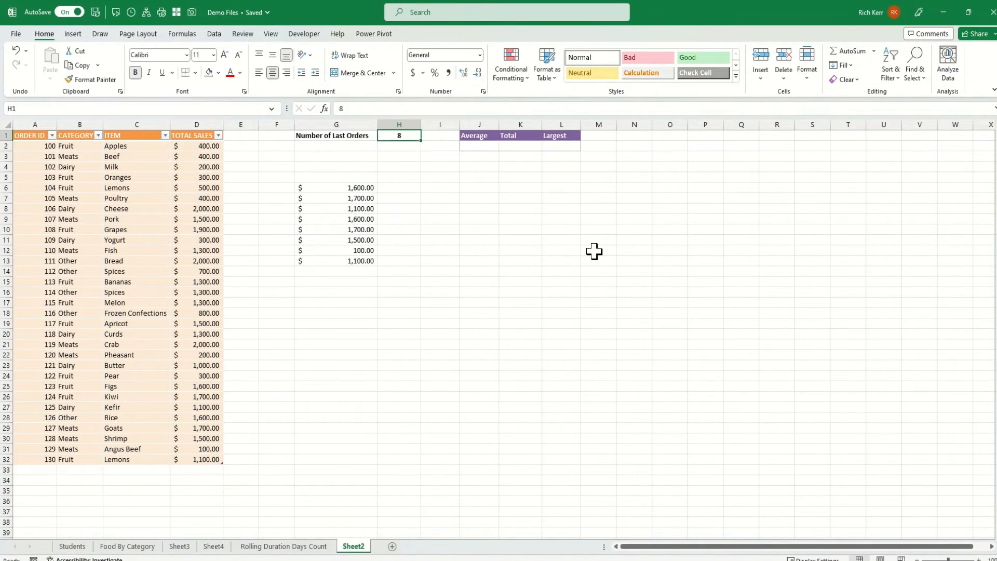
type("3")
key("Return")
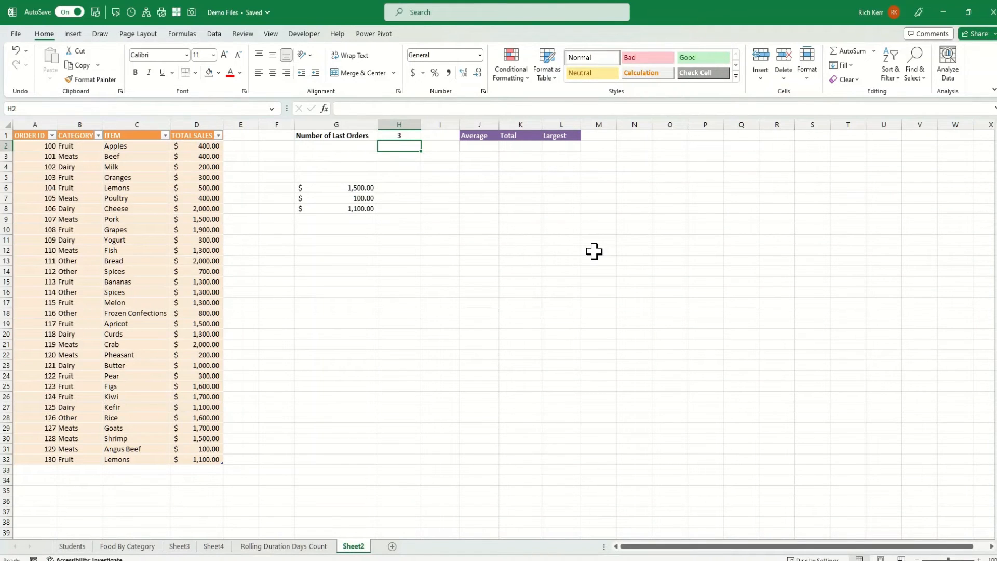
Step: Calculate the average of the spilled sales by entering =AVERAGE(G6#) in J2 under the Average heading
left_click(479, 146)
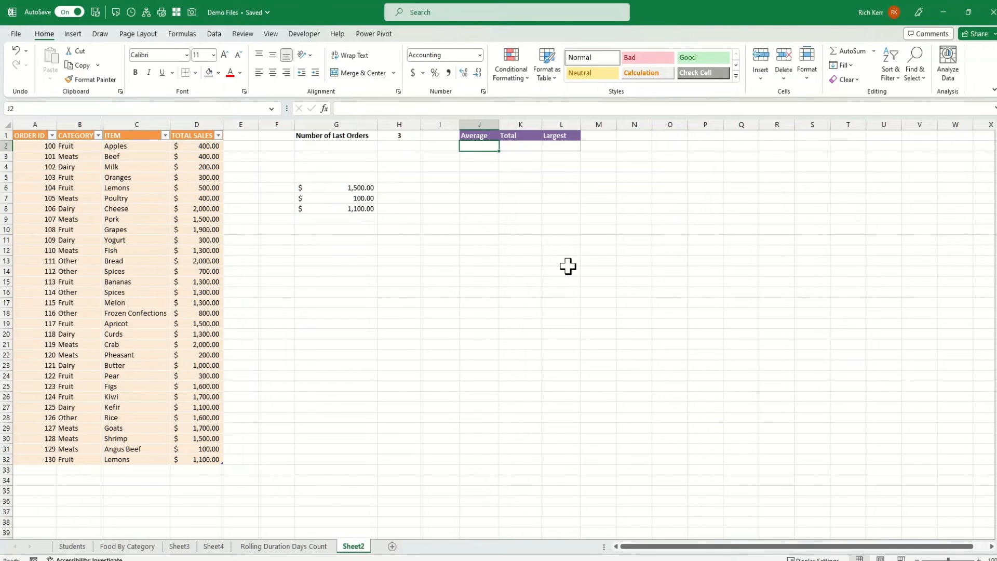
type("=")
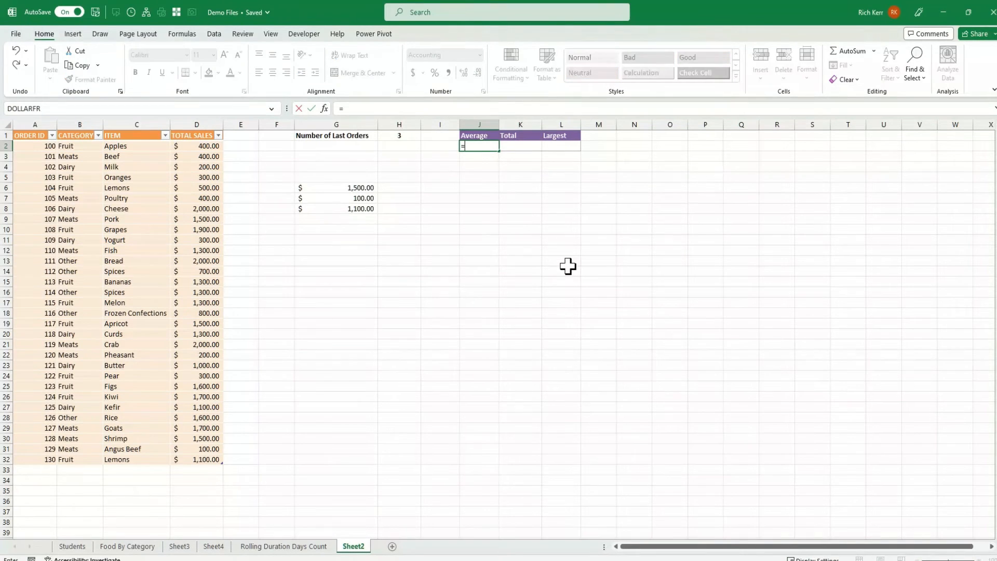
type("average(")
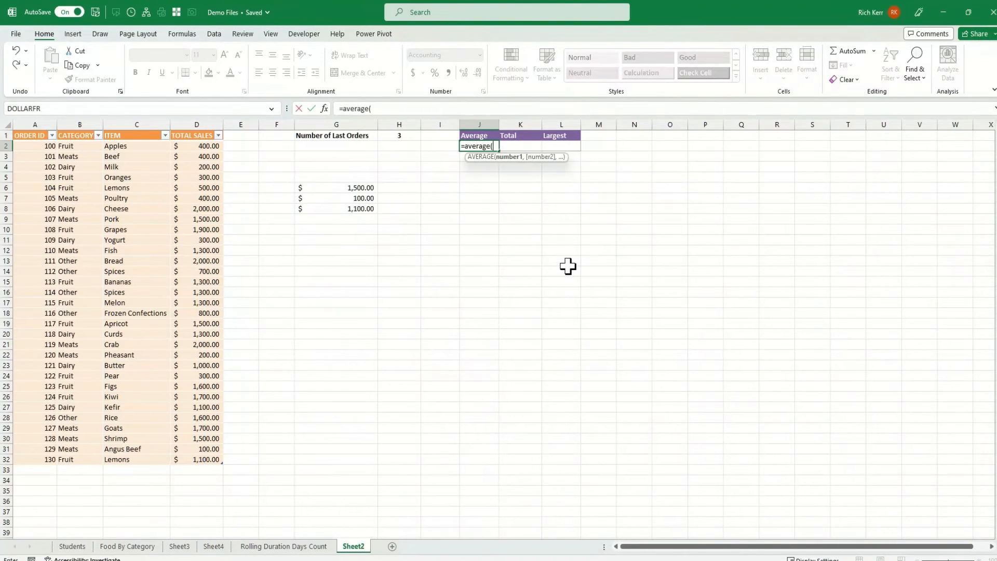
left_click(364, 188)
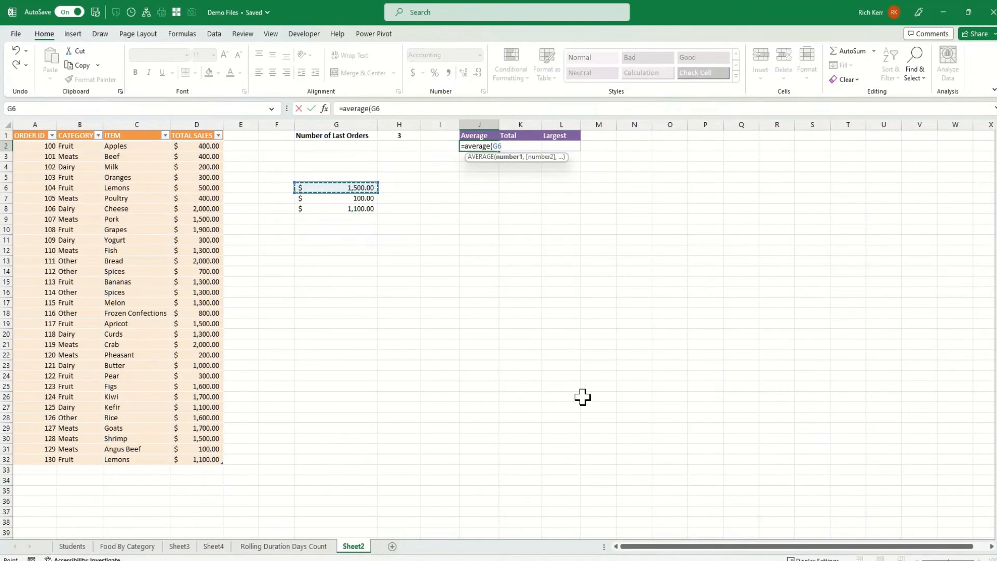
type("#")
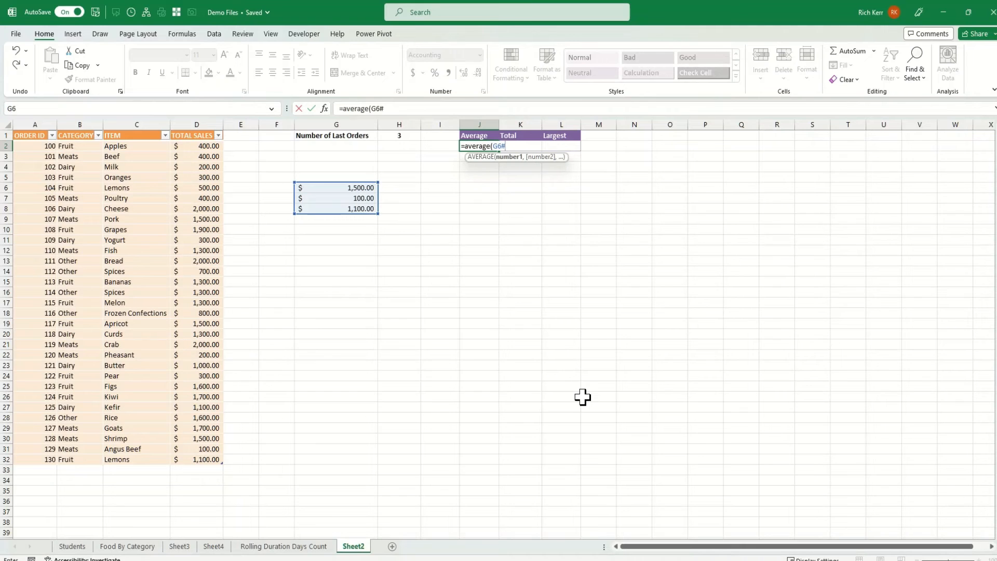
type(")")
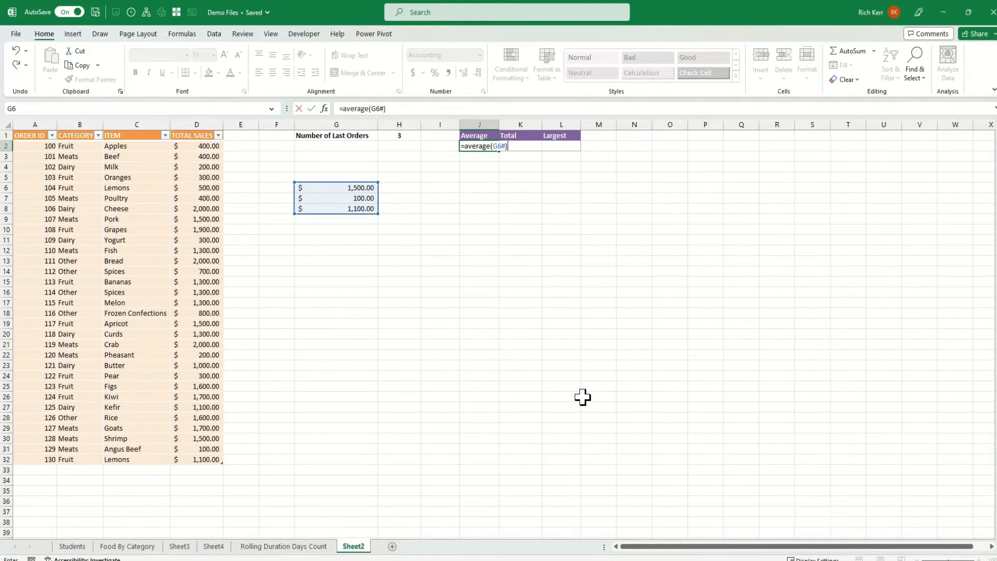
key("Return")
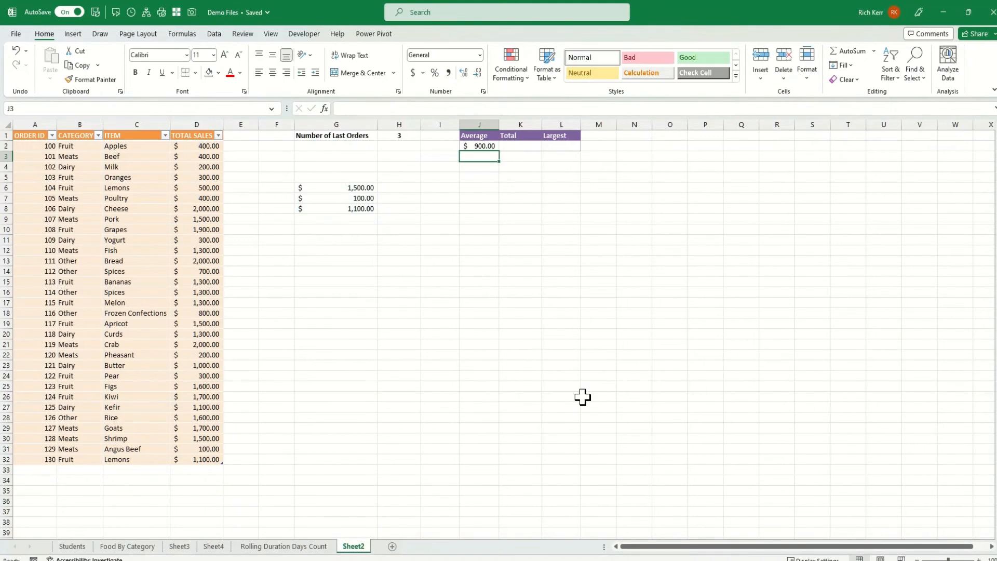
Step: Set the number of last orders in H1 to 10
key("Left")
key("Up")
key("Up")
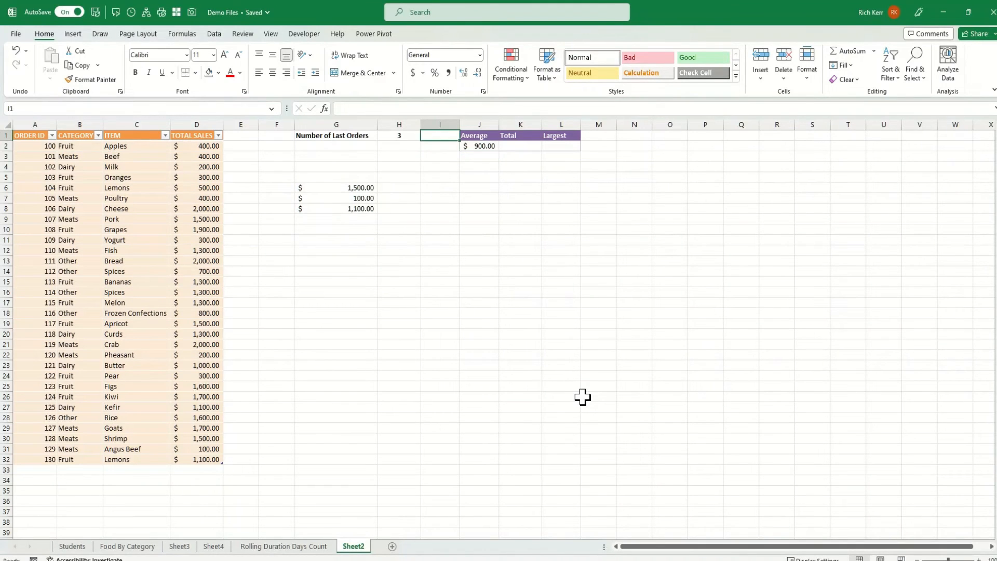
key("Left")
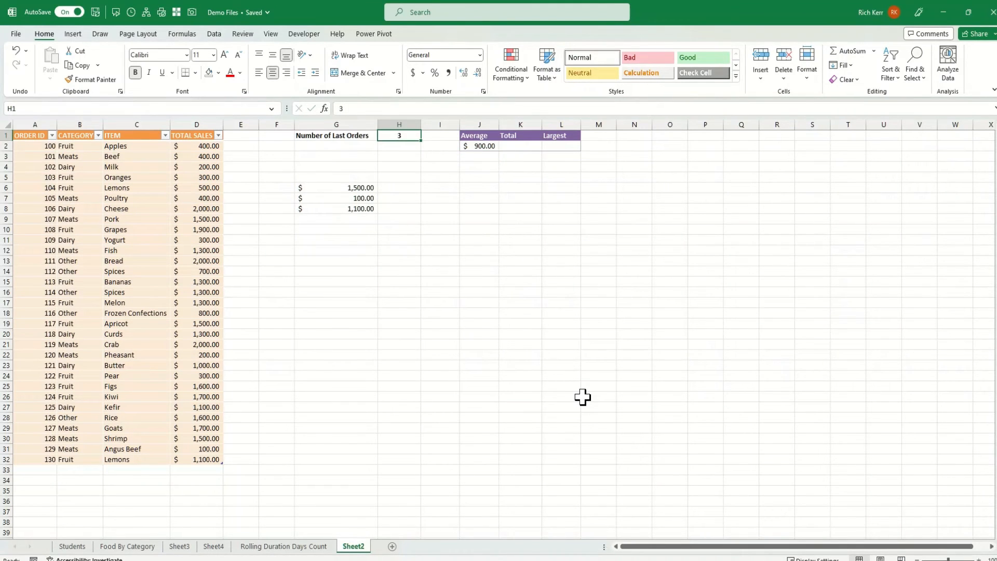
type("10")
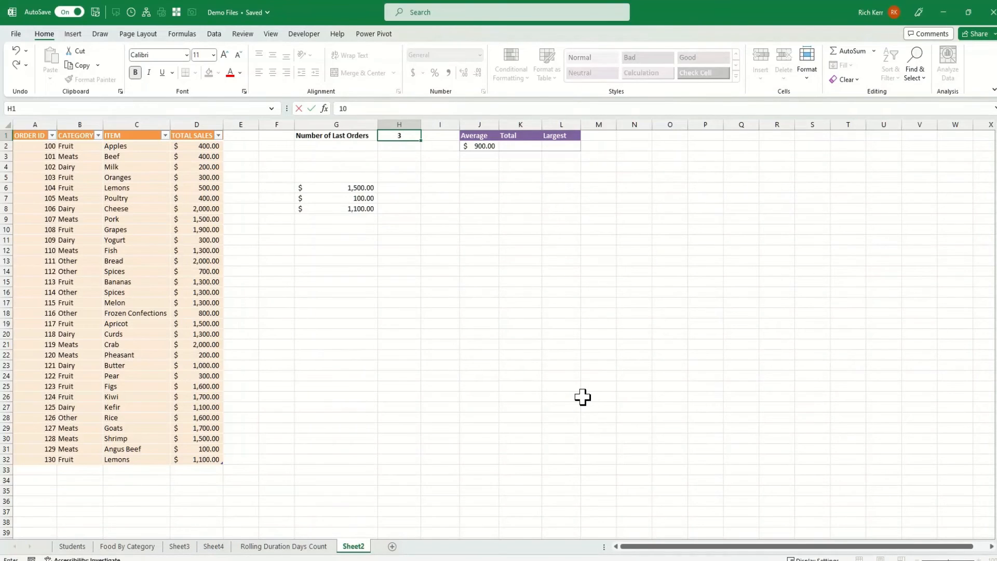
key("Return")
Step: Inspect the spill range that the G6# reference covers in J2's AVERAGE formula, without editing the formula
left_click(491, 146)
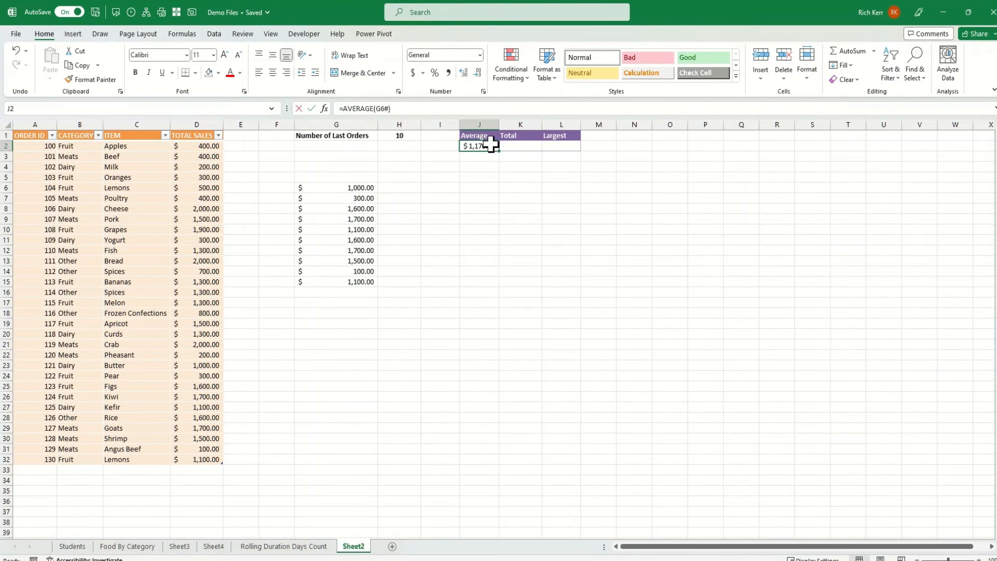
double_click(491, 145)
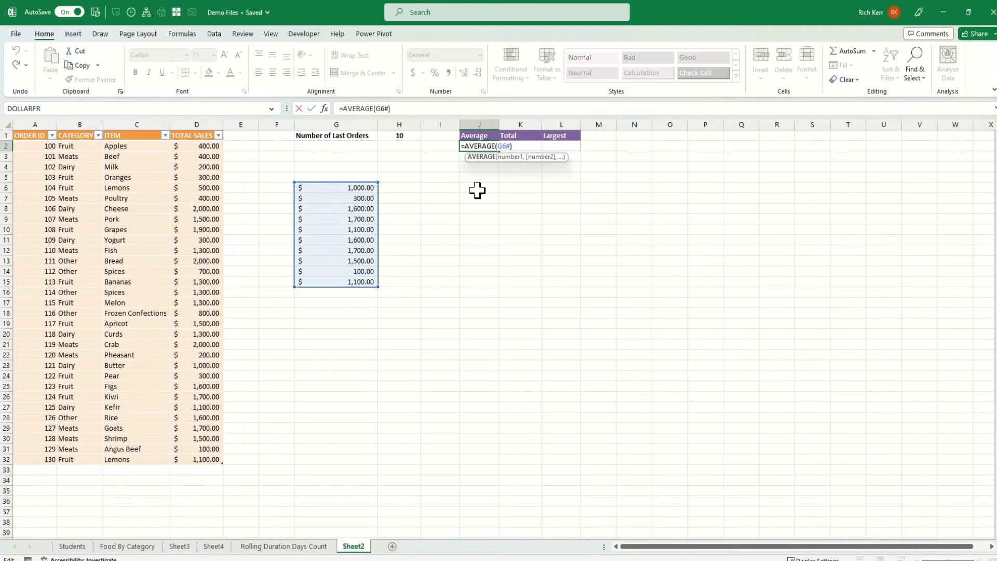
left_click(512, 146)
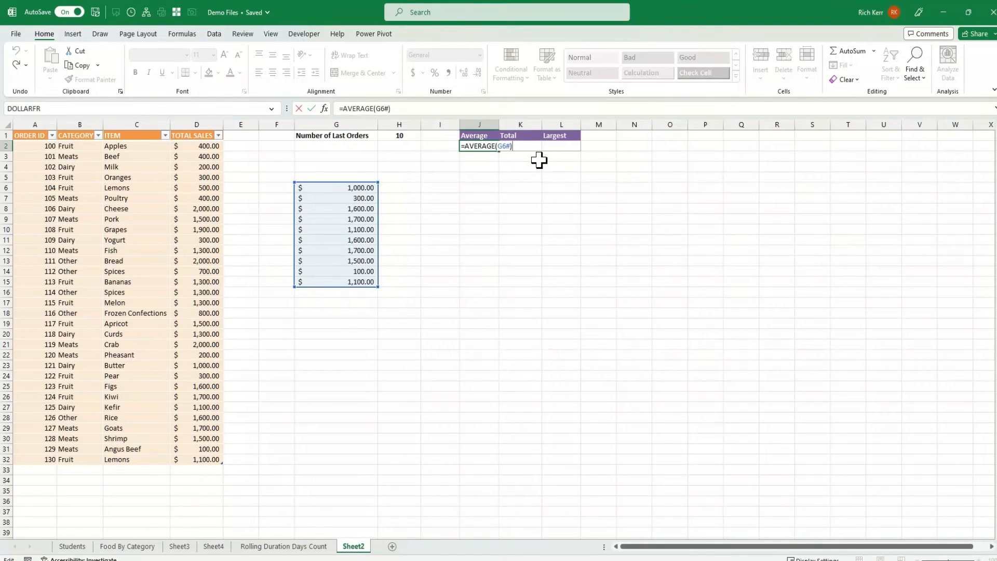
key("ctrl+Return")
Step: Total the spilled sales by entering =SUM(G6#) in K2 under the Total heading
key("Right")
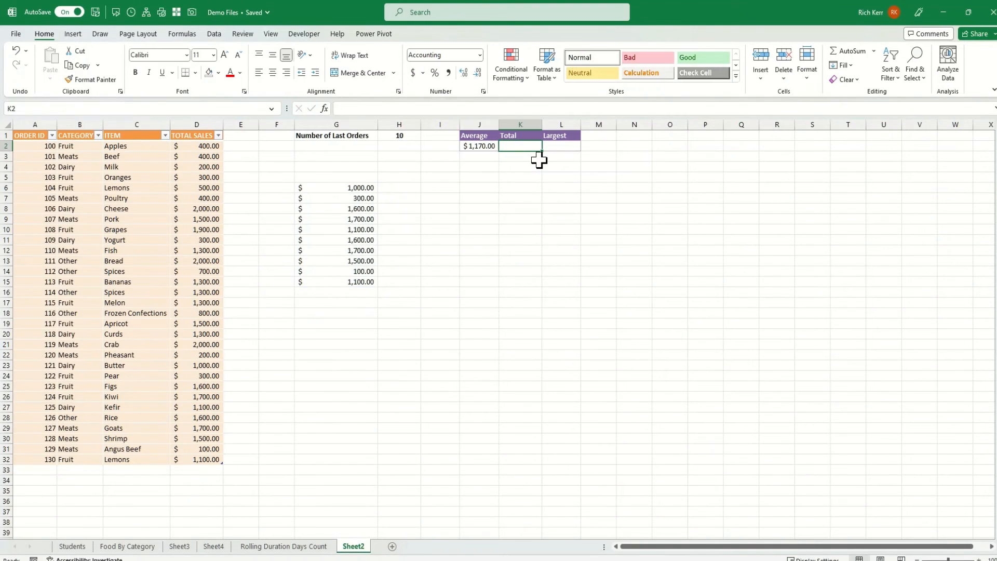
type("=sum(")
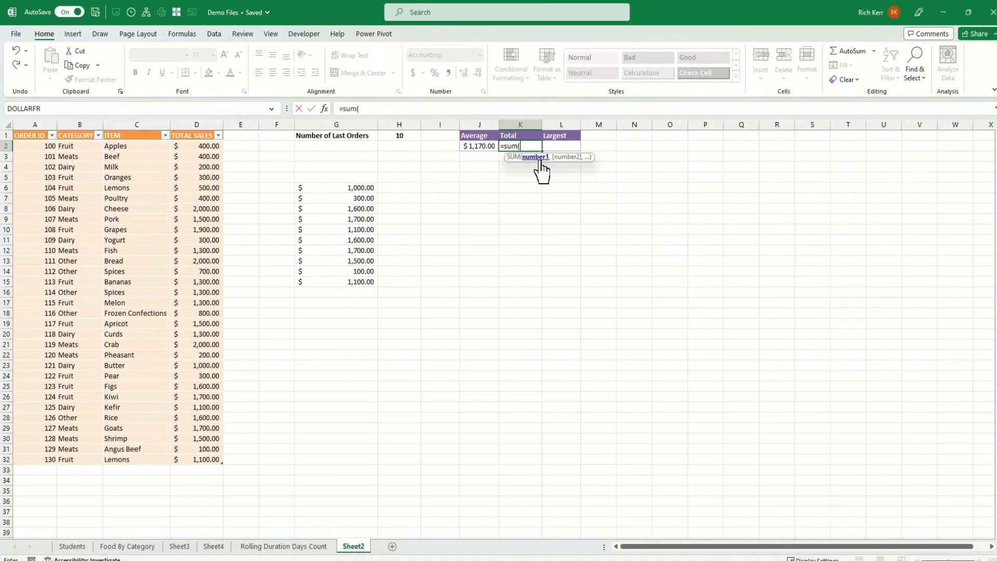
left_click(366, 188)
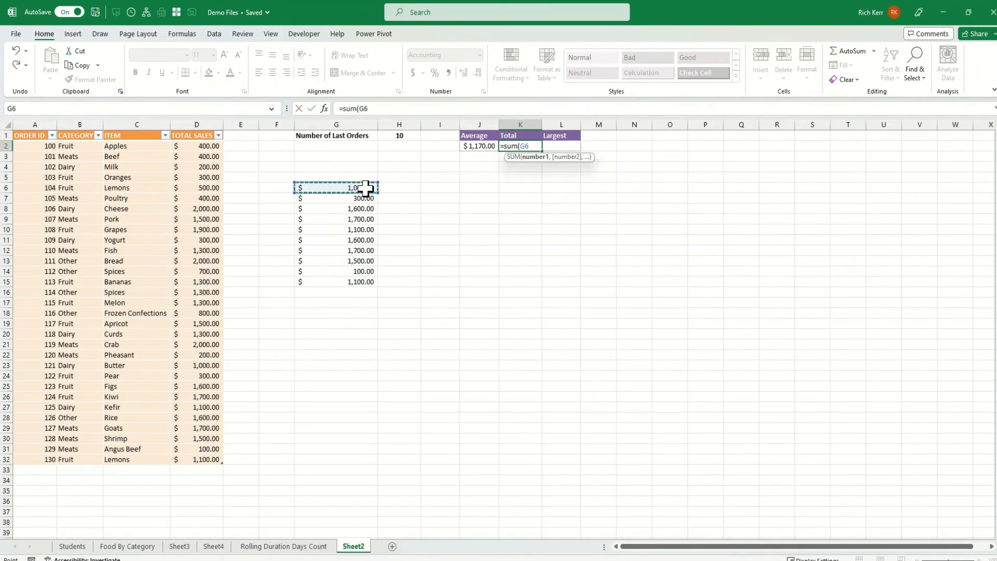
type("#")
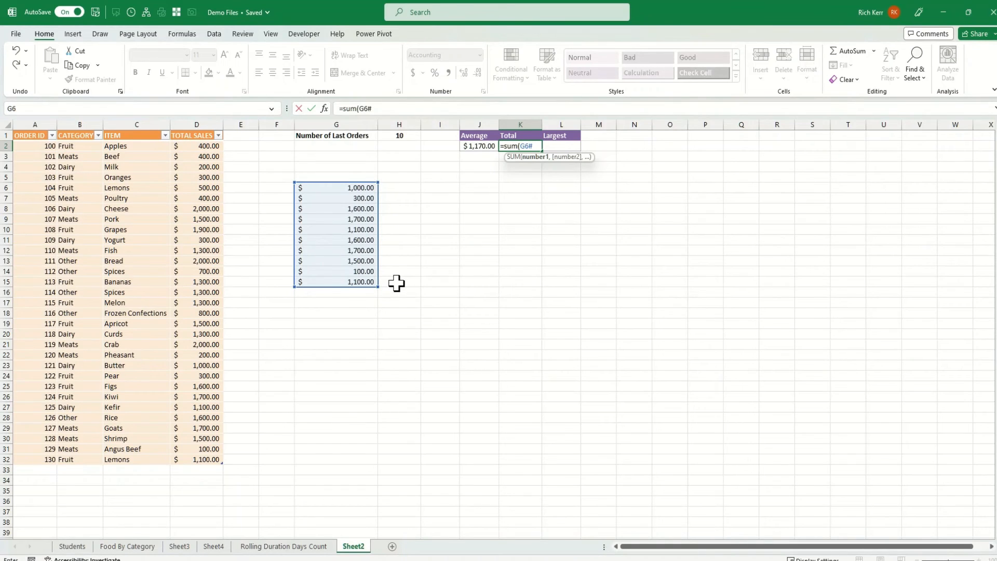
type(")")
key("Return")
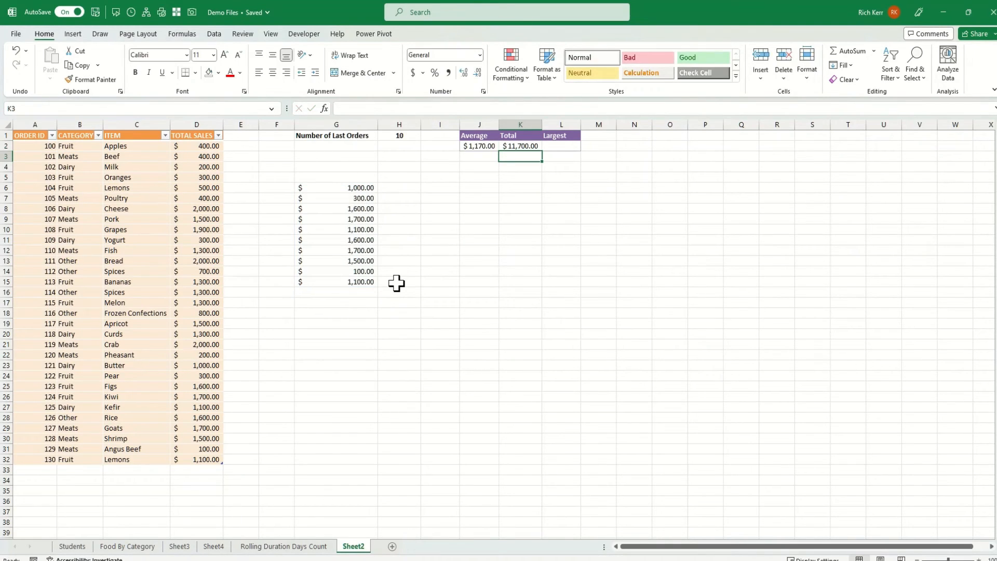
Step: Return the largest of the spilled sales by entering =MAX(G6#) in L2 under the Largest heading
key("Up")
key("Right")
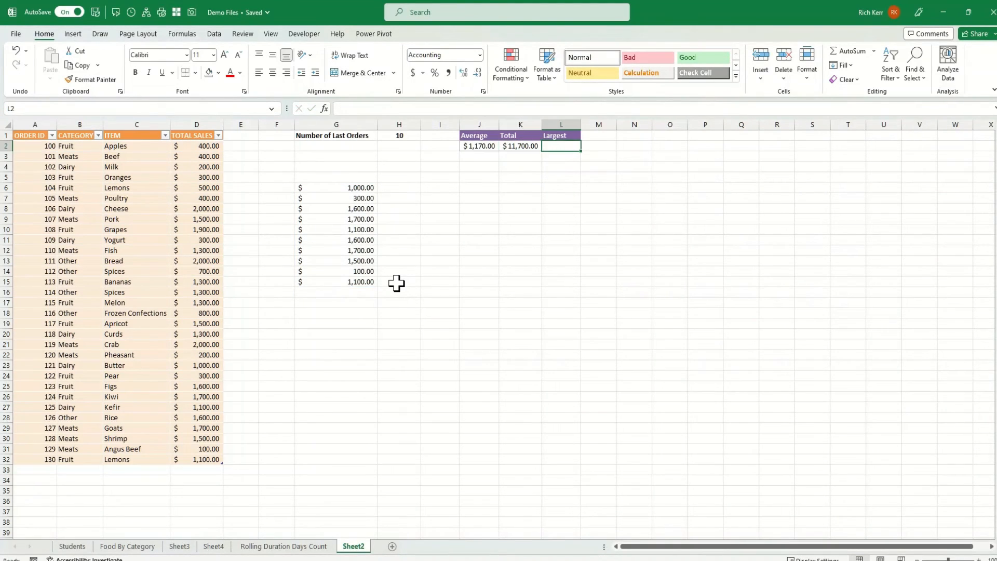
type("=max(g5#")
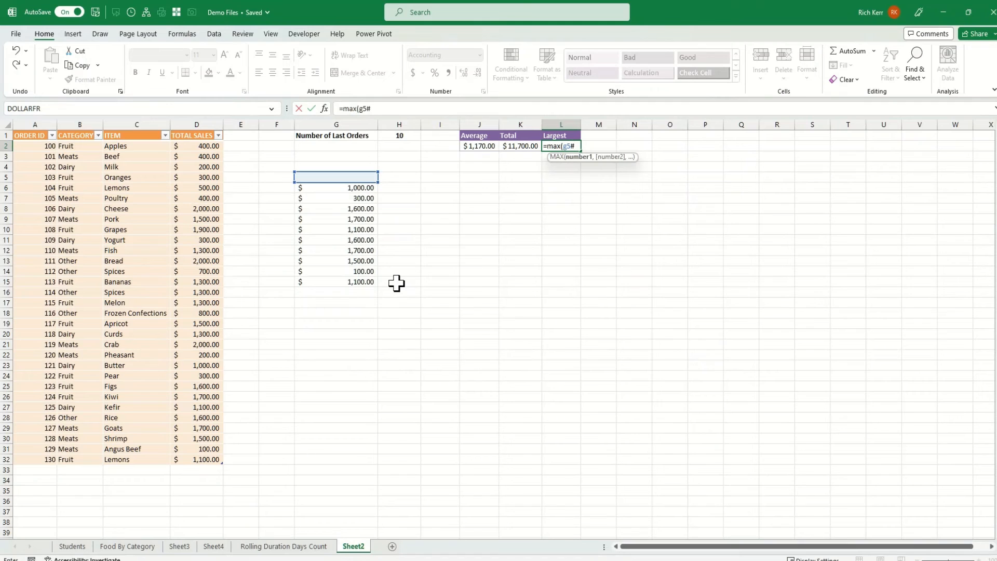
key("BackSpace")
key("BackSpace")
type("6#)")
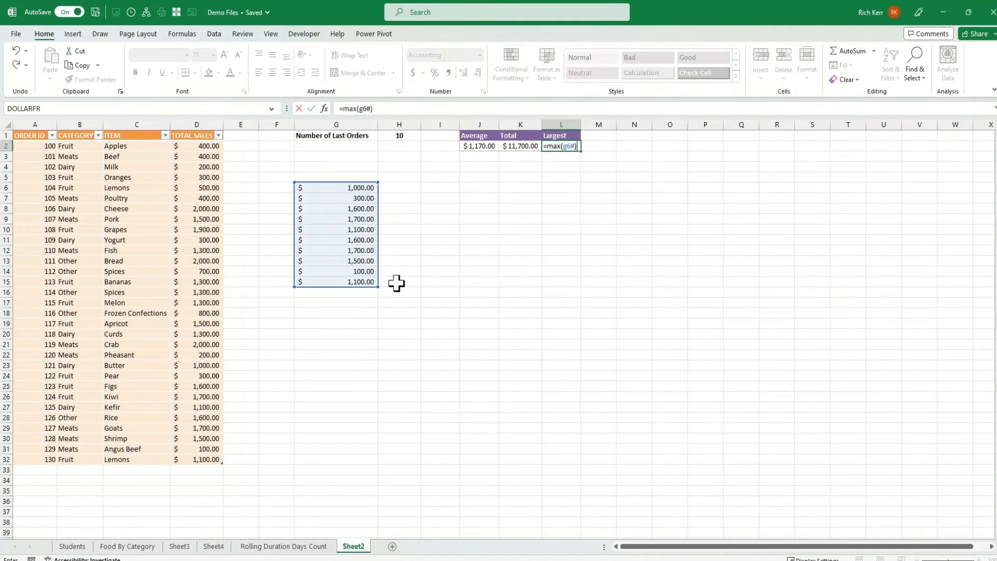
key("Return")
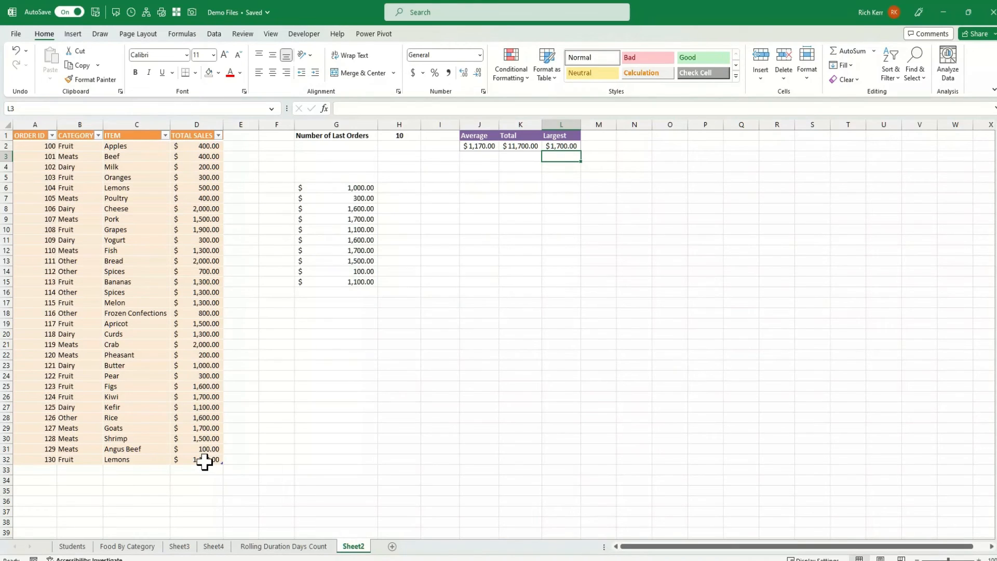
Step: Check the summary results against the TOTAL SALES values in D23:D32, and set the number of last orders in H1 to 3
left_click_drag(204, 461, 208, 365)
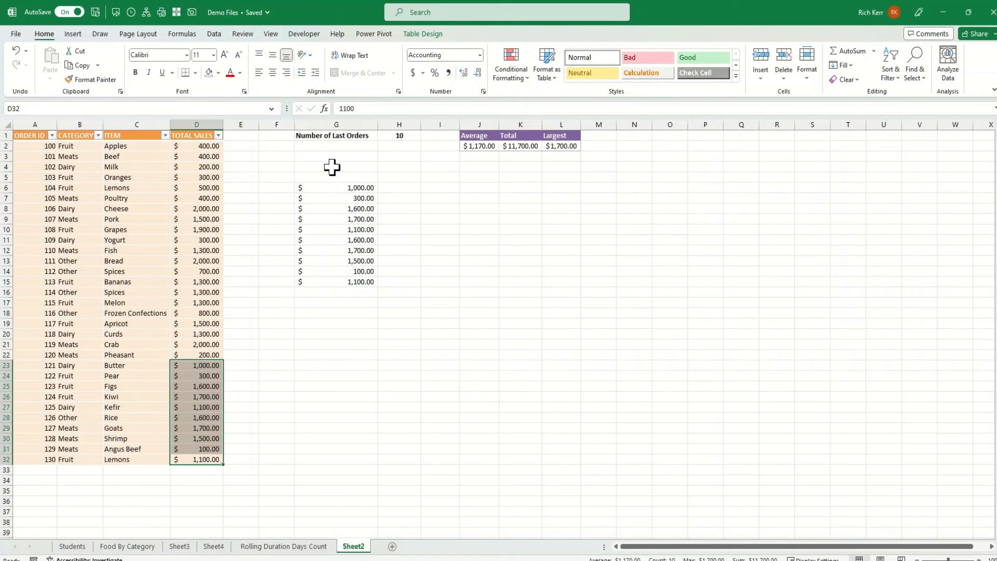
left_click(400, 136)
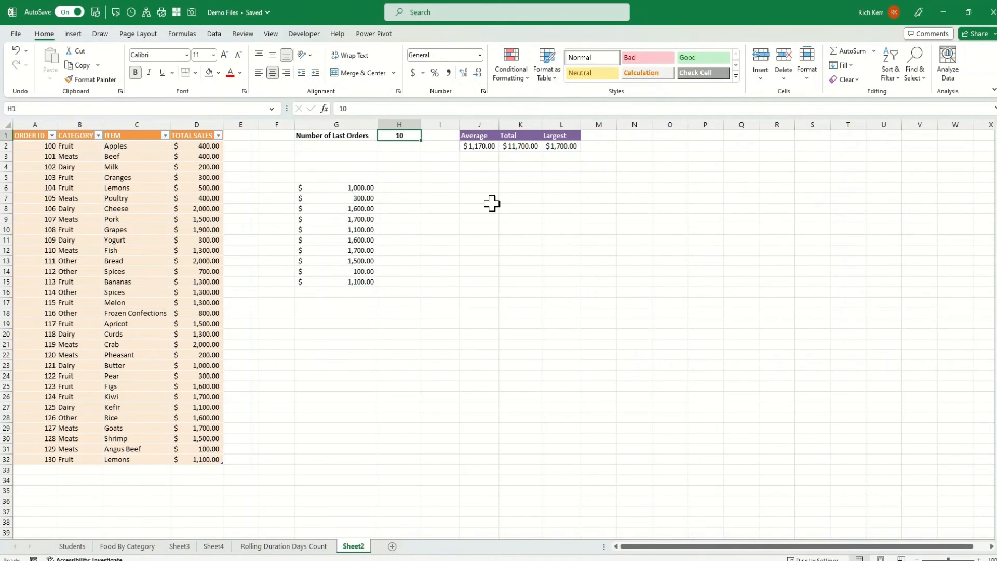
type("3")
key("Return")
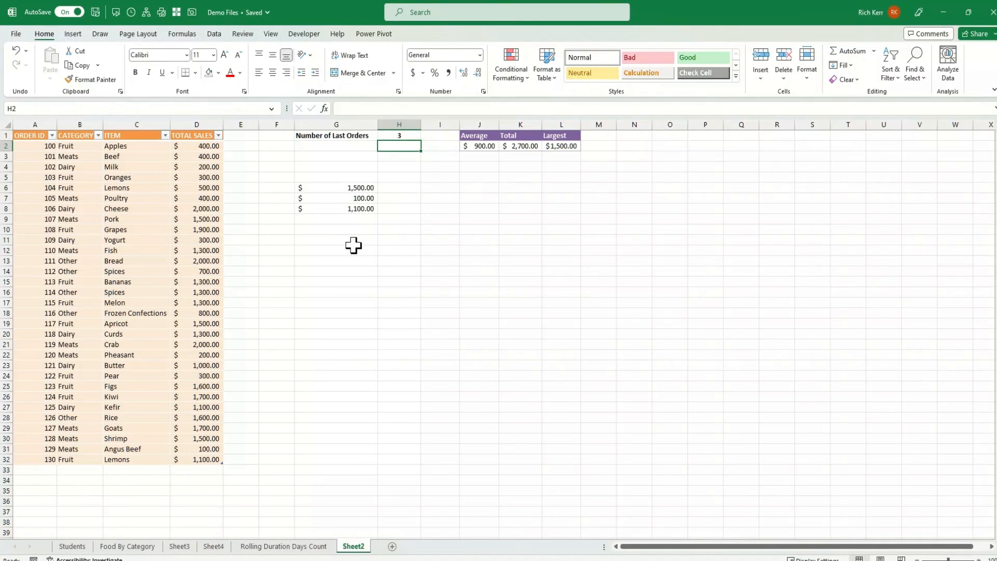
Step: Select cell G6 to examine its DROP formula
left_click(356, 190)
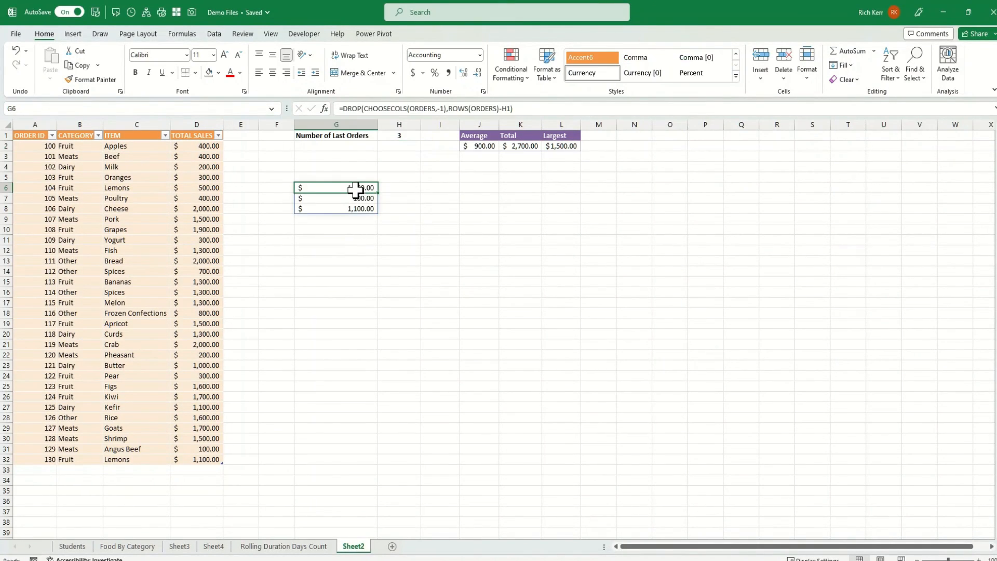